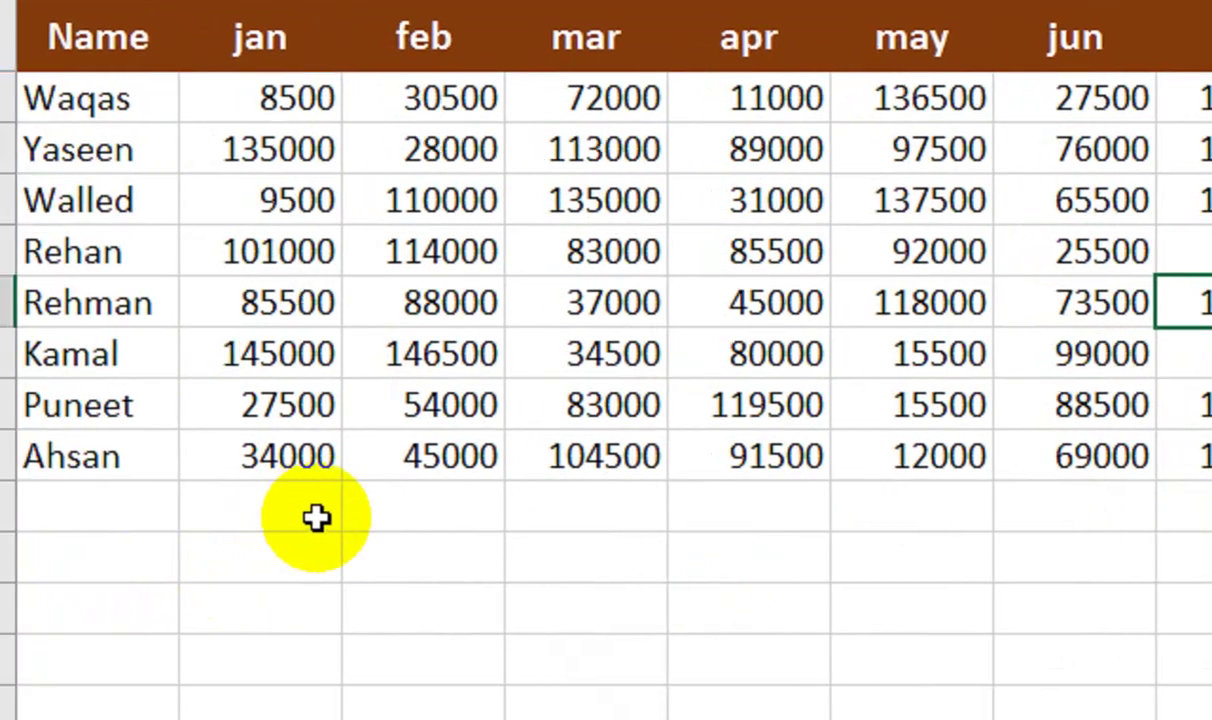
# Enter a SUM formula in B10 that totals the jan values in B2:B9
pyautogui.click(300, 510)
pyautogui.write('=SUM(')
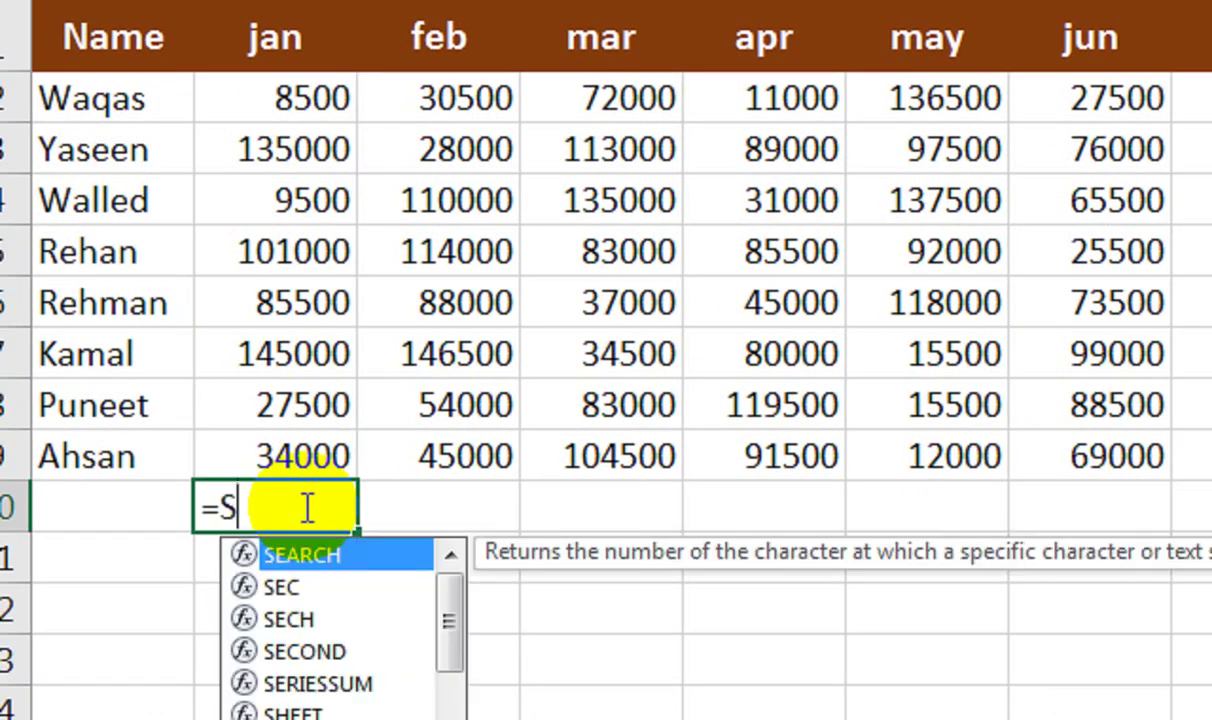
pyautogui.press('Up')
pyautogui.hotkey('shift', 'Up')
pyautogui.hotkey('shift', 'Up')
pyautogui.hotkey('shift', 'Up')
pyautogui.hotkey('shift', 'Up')
pyautogui.hotkey('shift', 'Up')
pyautogui.hotkey('shift', 'Up')
pyautogui.hotkey('shift', 'Up')
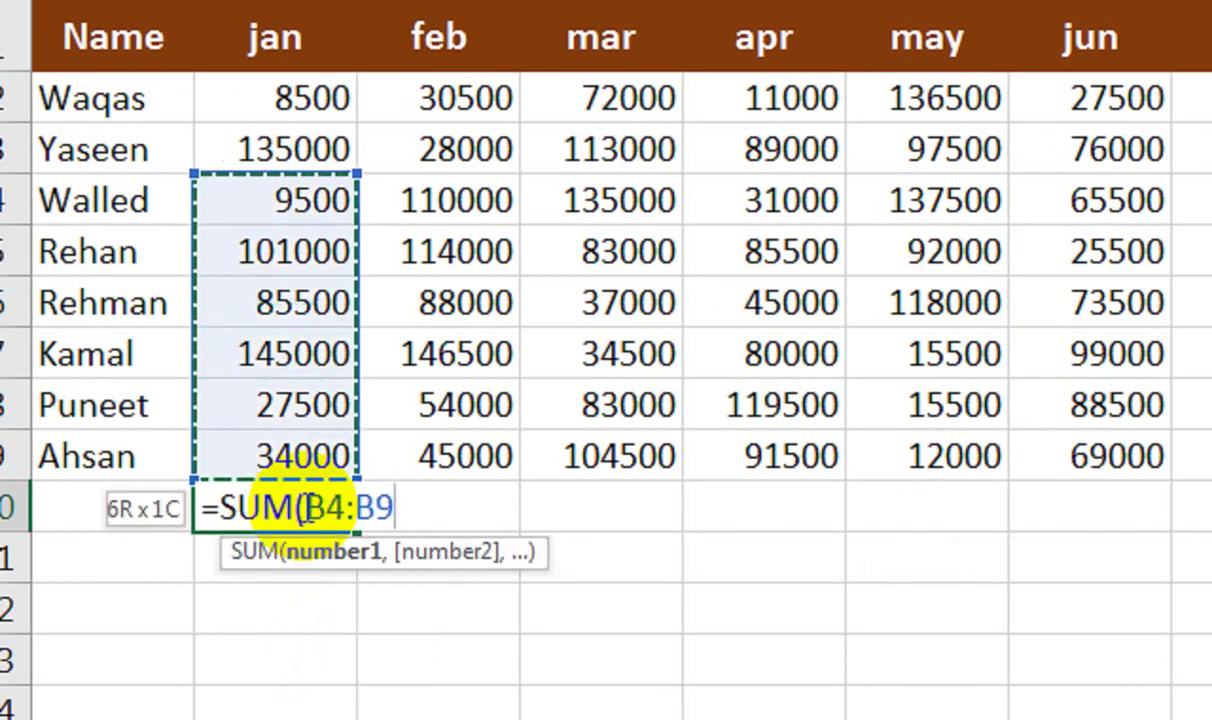
pyautogui.press('Return')
# Enter a MAX formula in C10 over the feb values in C2:C9
pyautogui.press('Up')
pyautogui.press('Right')
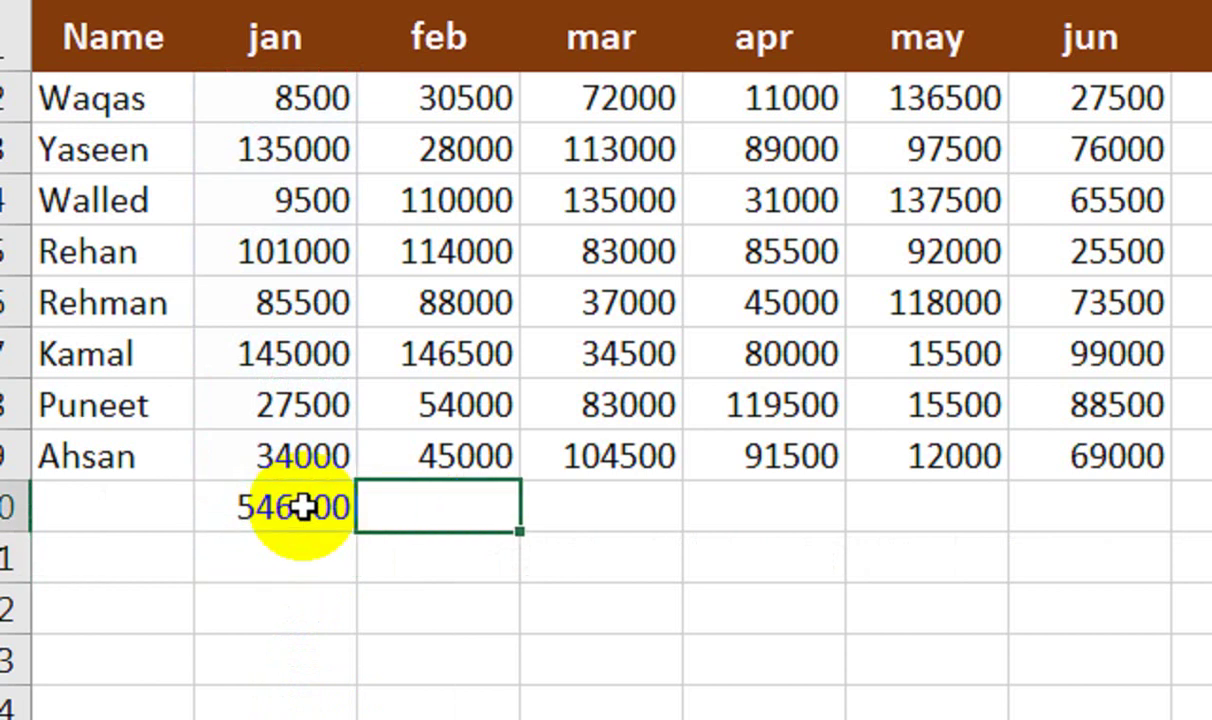
pyautogui.write('=MAX(')
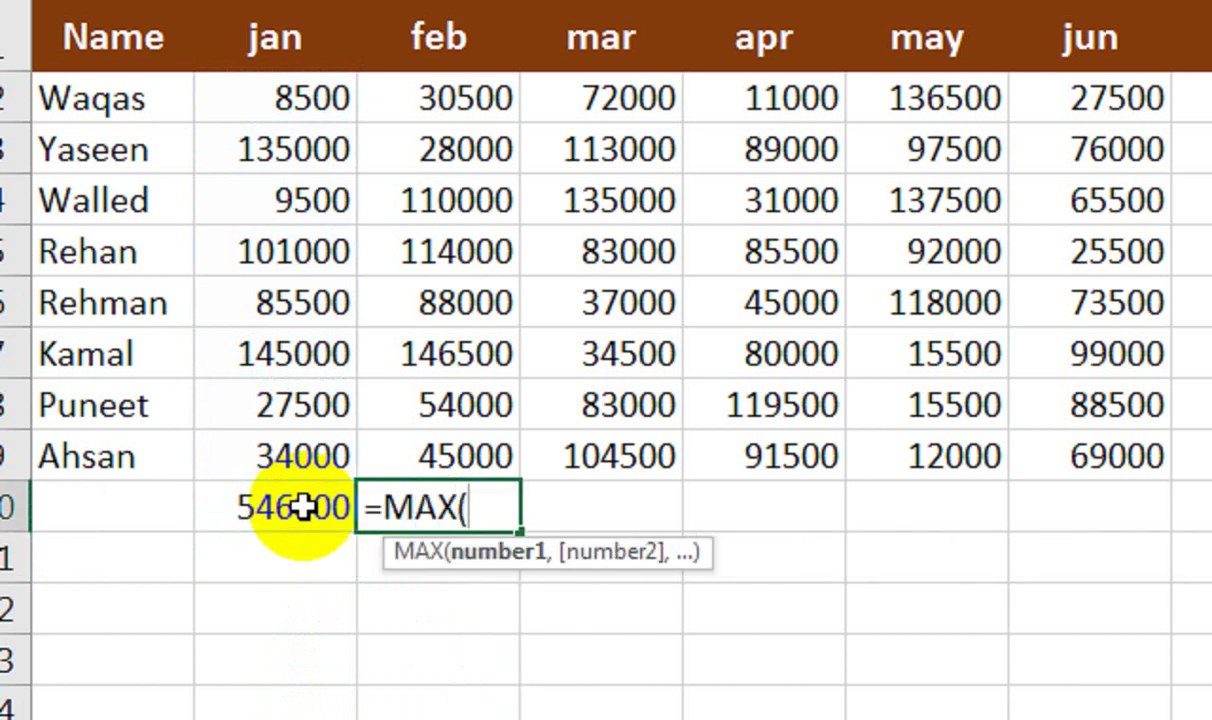
pyautogui.press('Up')
pyautogui.hotkey('shift', 'Up')
pyautogui.hotkey('shift', 'Up')
pyautogui.hotkey('shift', 'Up')
pyautogui.hotkey('shift', 'Up')
pyautogui.hotkey('shift', 'Up')
pyautogui.hotkey('shift', 'Up')
pyautogui.hotkey('shift', 'Up')
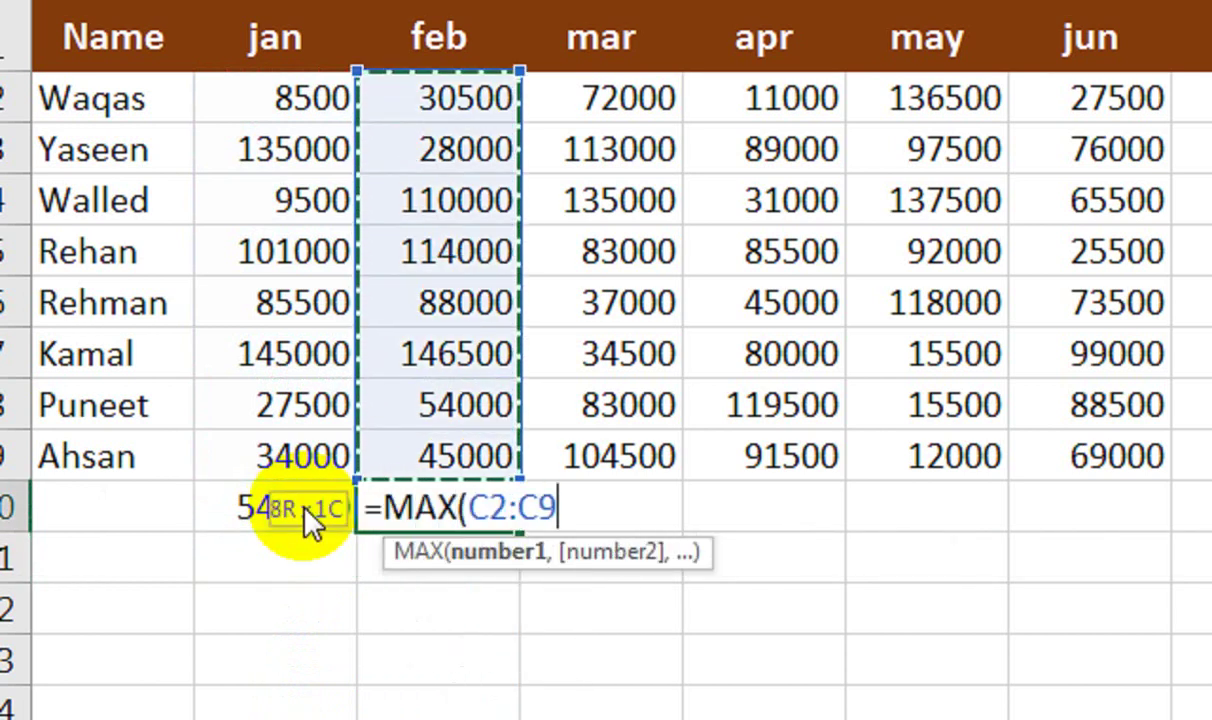
pyautogui.press('Return')
# Enter a MIN formula in D10 over the mar values in D2:D9
pyautogui.press('Up')
pyautogui.press('Right')
pyautogui.write('=MIN(')
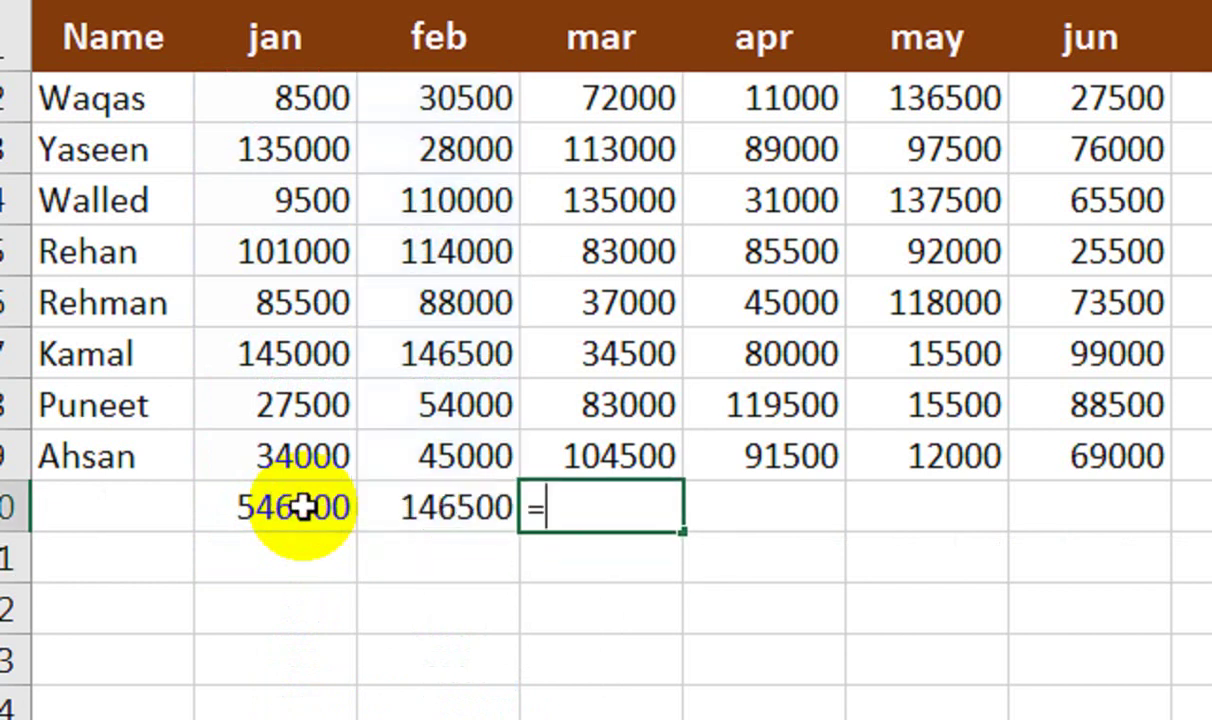
pyautogui.press('Up')
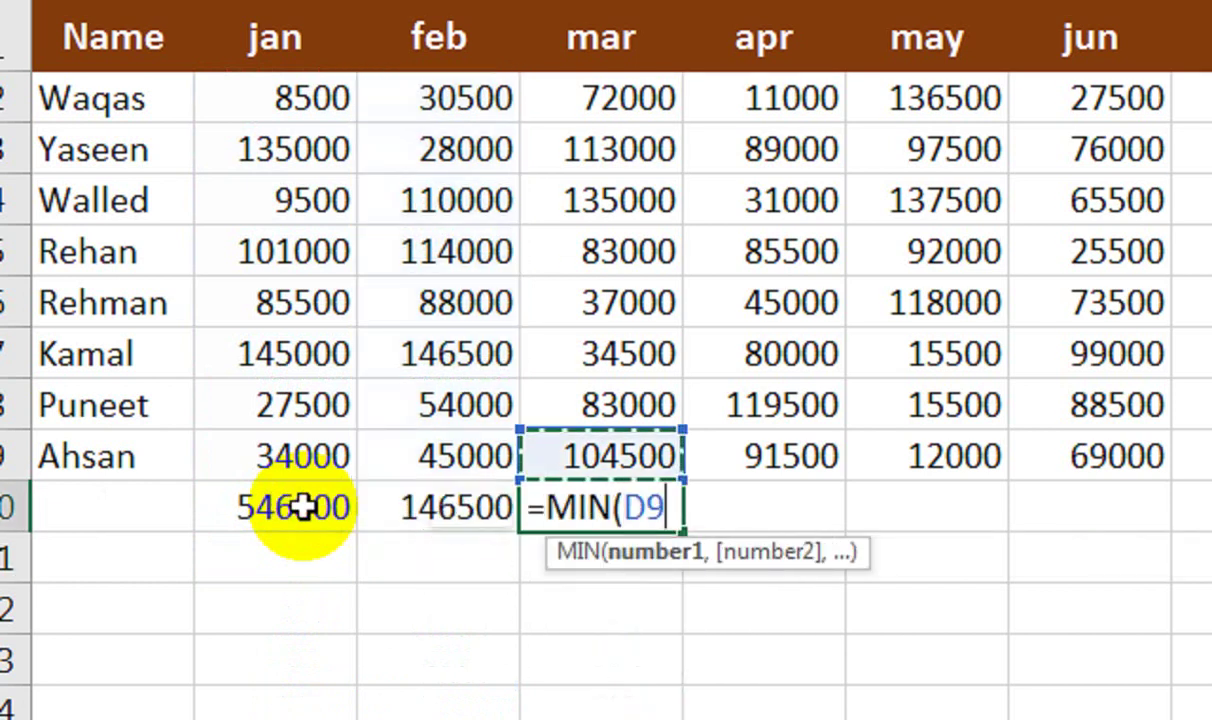
pyautogui.hotkey('shift', 'Up')
pyautogui.hotkey('shift', 'Up')
pyautogui.hotkey('shift', 'Up')
pyautogui.hotkey('shift', 'Up')
pyautogui.hotkey('shift', 'Up')
pyautogui.hotkey('shift', 'Up')
pyautogui.hotkey('shift', 'Up')
pyautogui.press('Return')
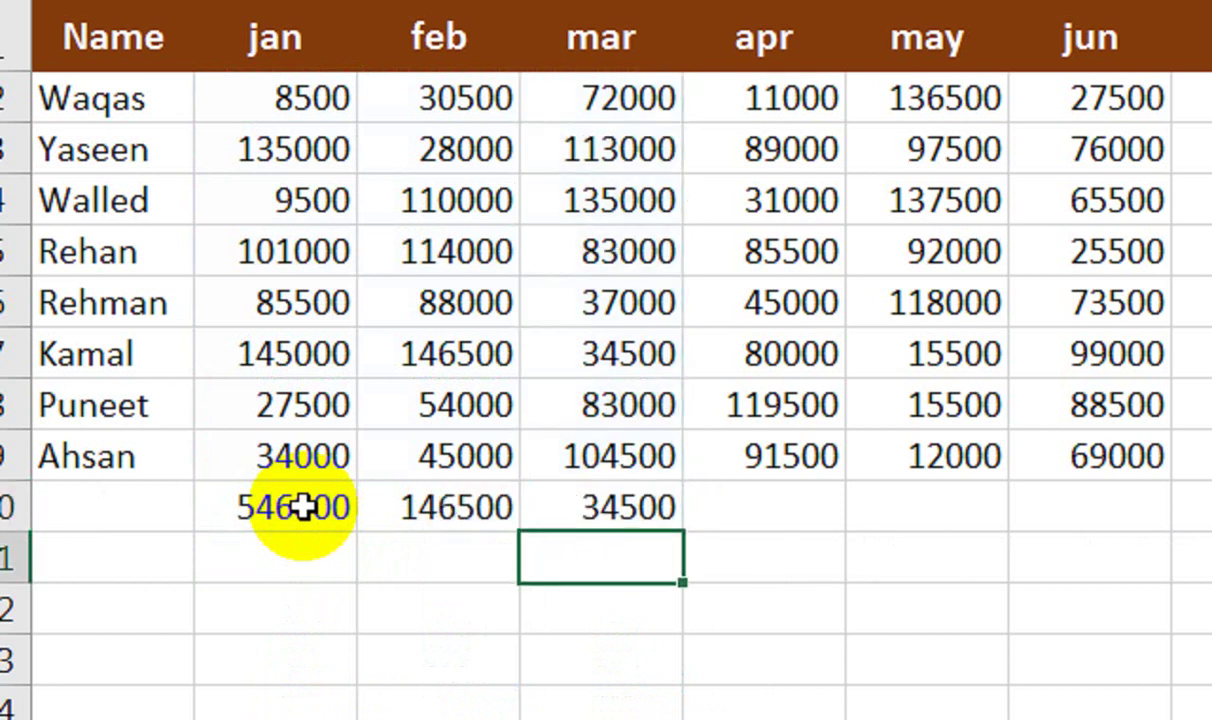
pyautogui.press('Right')
pyautogui.press('Up')
pyautogui.write('C')
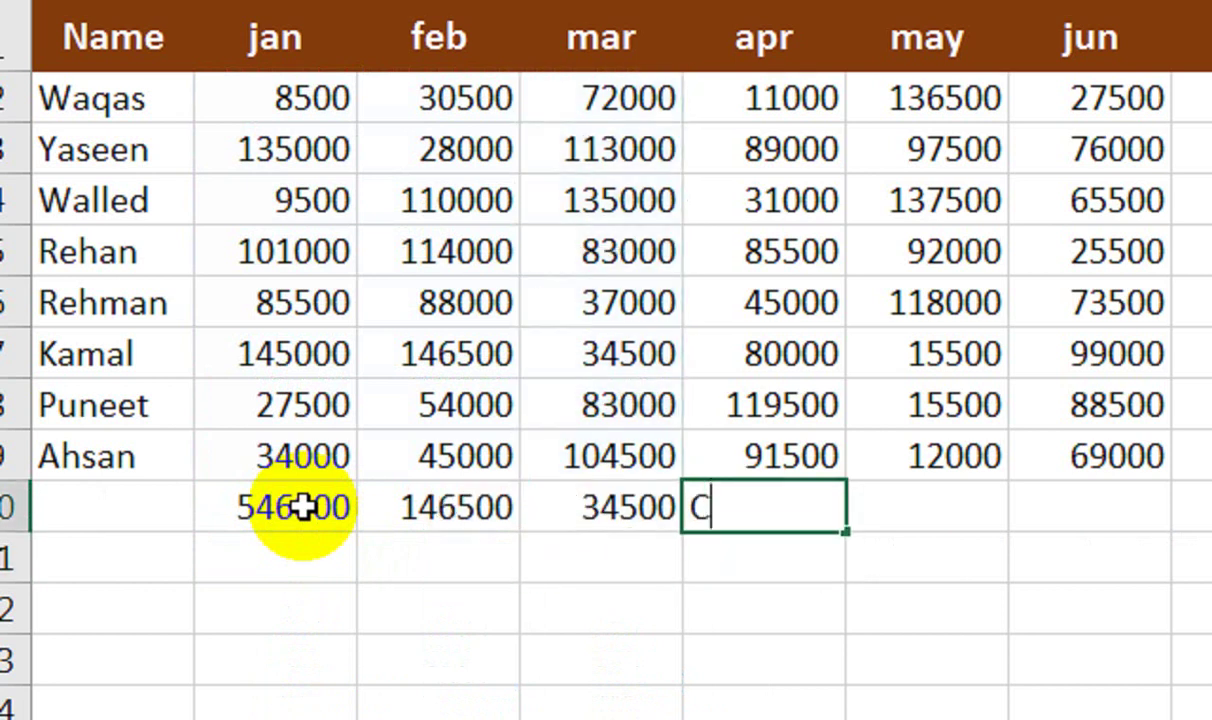
pyautogui.write('OUNT')
pyautogui.press('BackSpace')
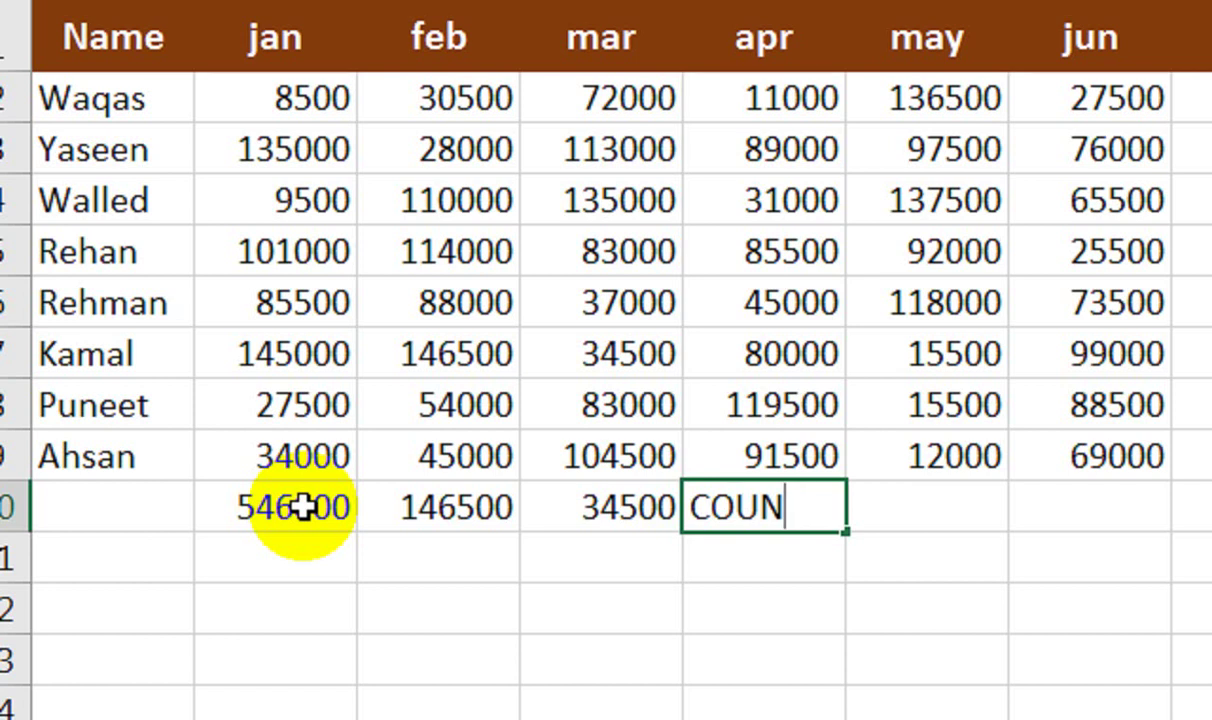
pyautogui.press('Escape')
# Enter a COUNT formula in E10 over the apr values in E2:E9
pyautogui.write('=COUNT(')
pyautogui.press('Up')
pyautogui.hotkey('shift', 'Up')
pyautogui.hotkey('shift', 'Up')
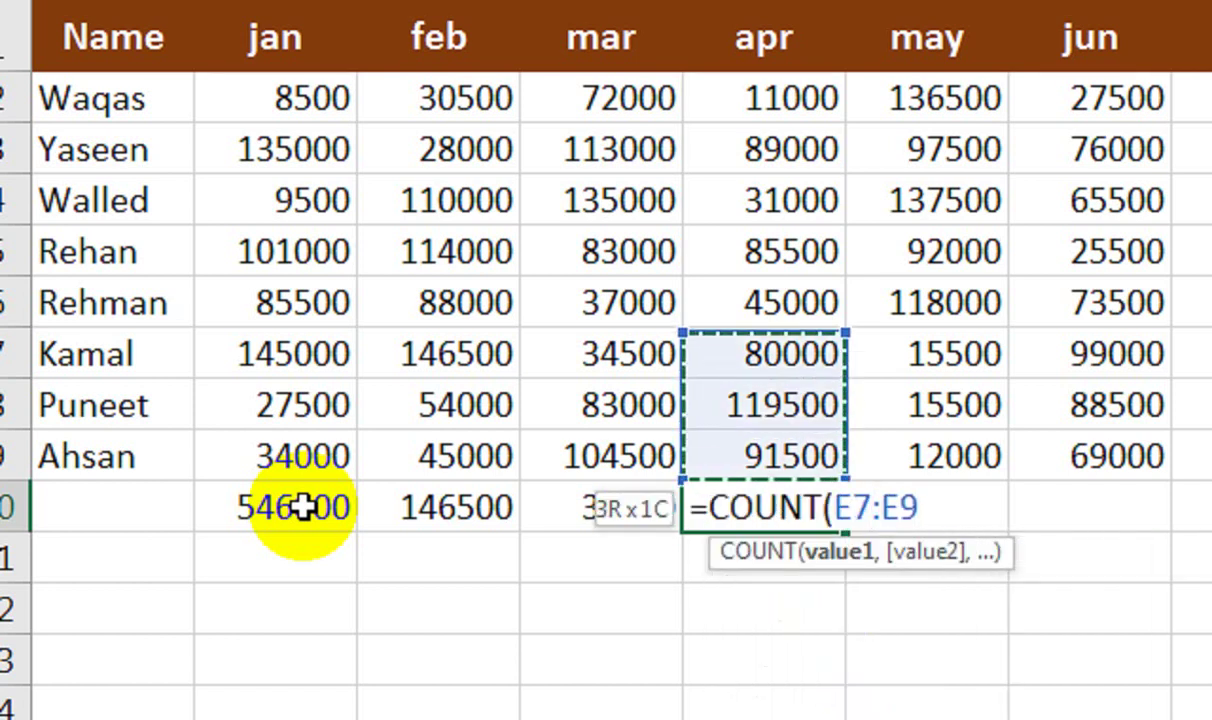
pyautogui.hotkey('shift', 'Up')
pyautogui.hotkey('shift', 'Up')
pyautogui.hotkey('shift', 'Up')
pyautogui.hotkey('shift', 'Up')
pyautogui.hotkey('shift', 'Up')
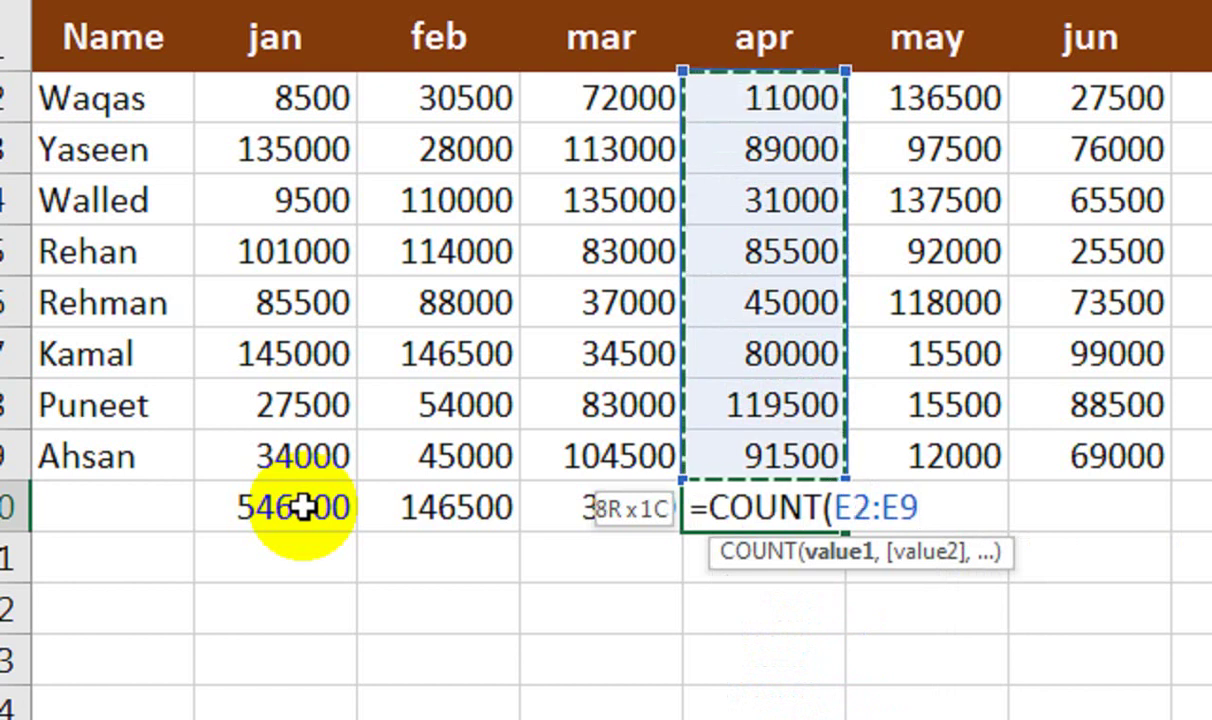
pyautogui.press('Return')
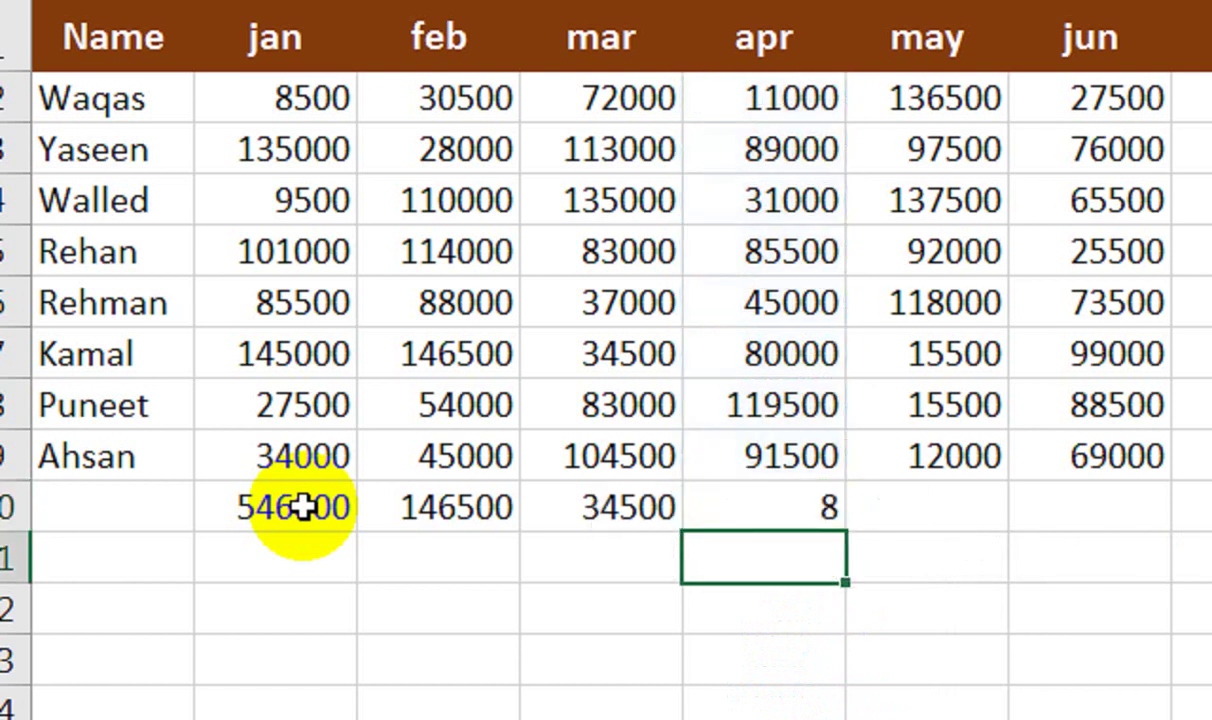
# Enter an AVERAGE formula in F10 over the may values in F2:F9
pyautogui.press('Up')
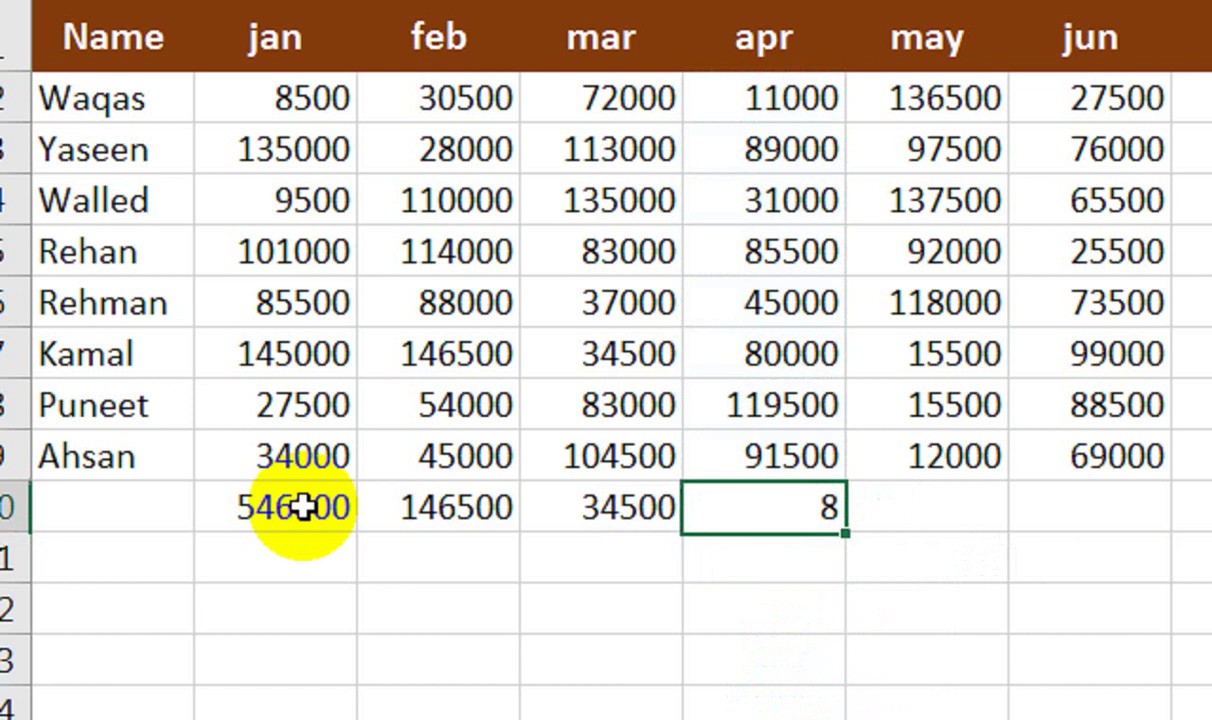
pyautogui.press('Right')
pyautogui.write('=AV')
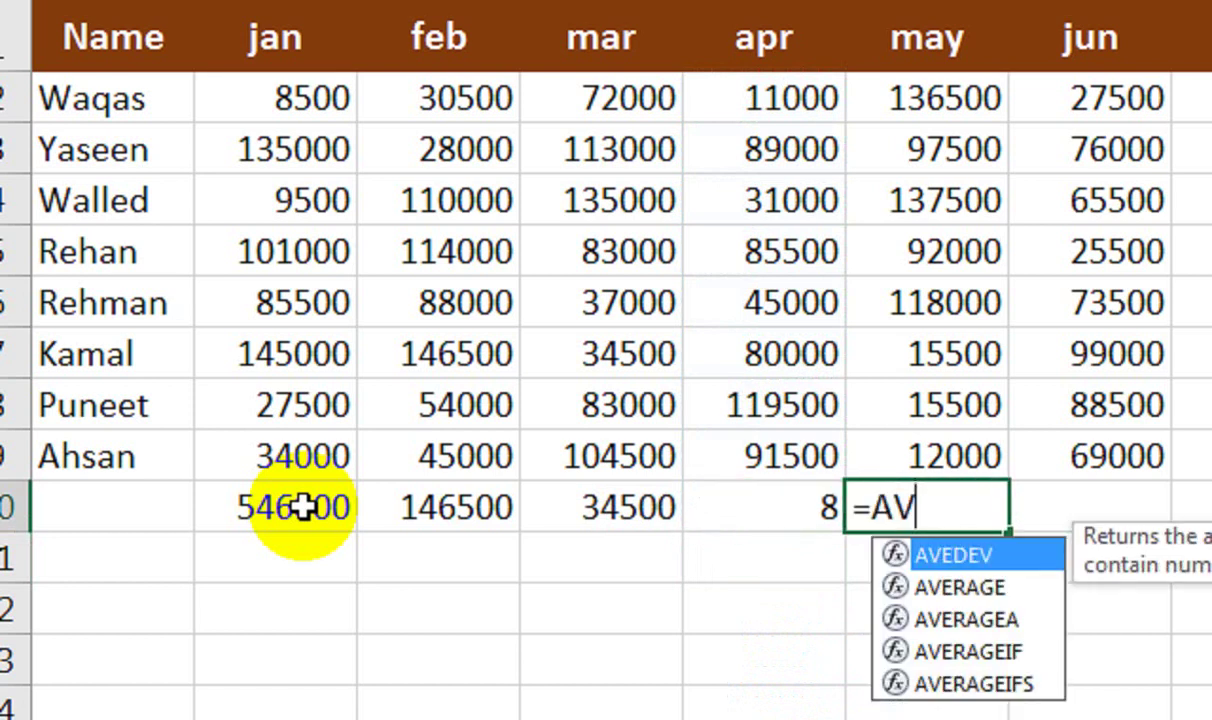
pyautogui.press('Down')
pyautogui.press('Tab')
pyautogui.press('Up')
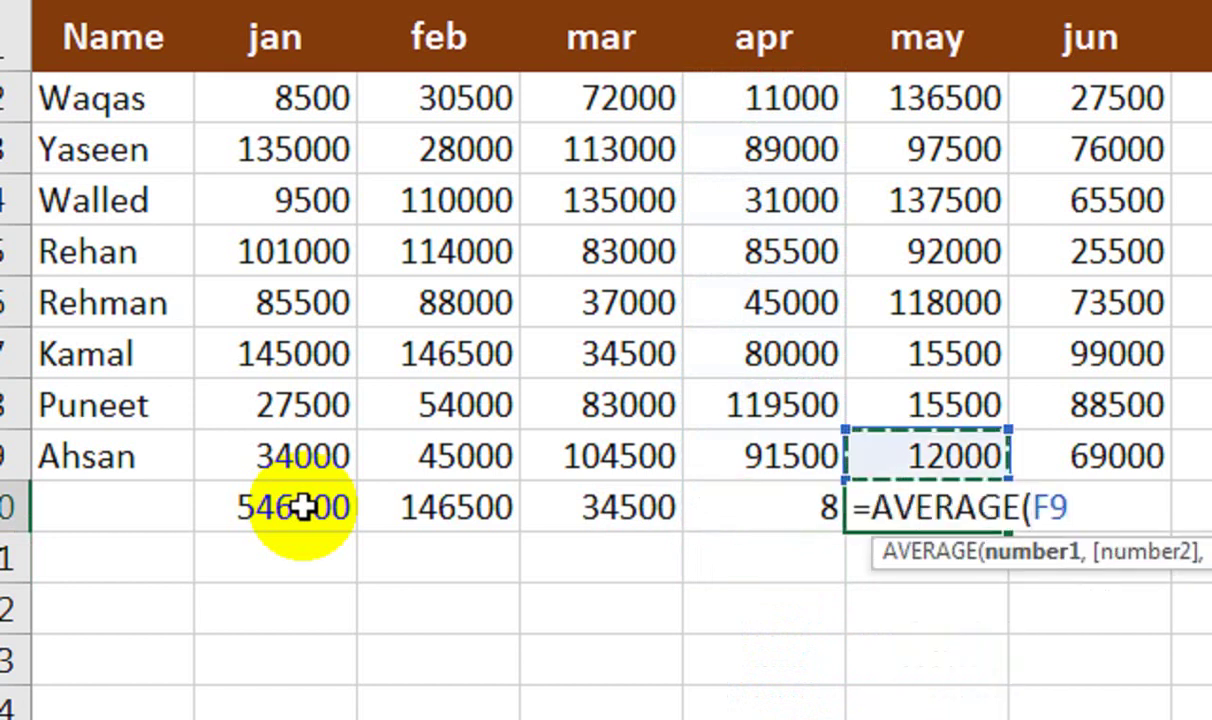
pyautogui.hotkey('shift', 'Up')
pyautogui.hotkey('shift', 'Up')
pyautogui.hotkey('shift', 'Up')
pyautogui.hotkey('shift', 'Up')
pyautogui.hotkey('shift', 'Up')
pyautogui.hotkey('shift', 'Up')
pyautogui.hotkey('shift', 'Up')
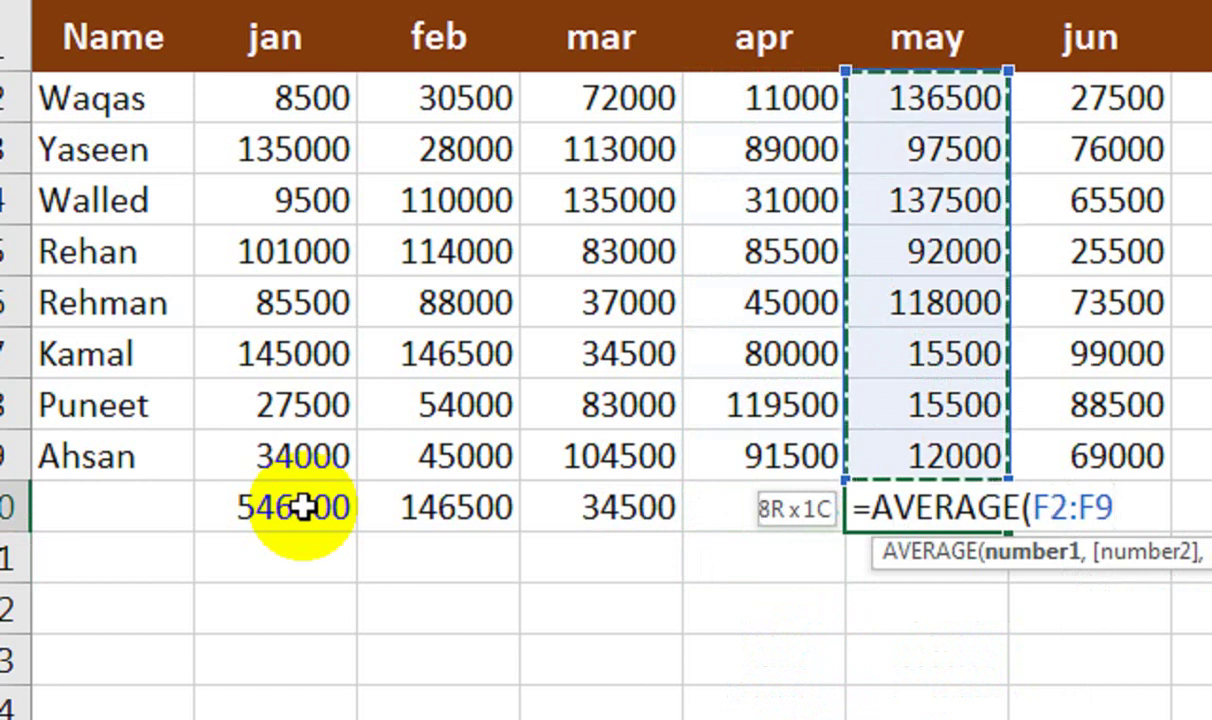
pyautogui.press('Return')
# Clear the trial formulas from B10 through F10 below the monthly columns
pyautogui.press('Up')
pyautogui.press('Delete')
pyautogui.press('Left')
pyautogui.press('Delete')
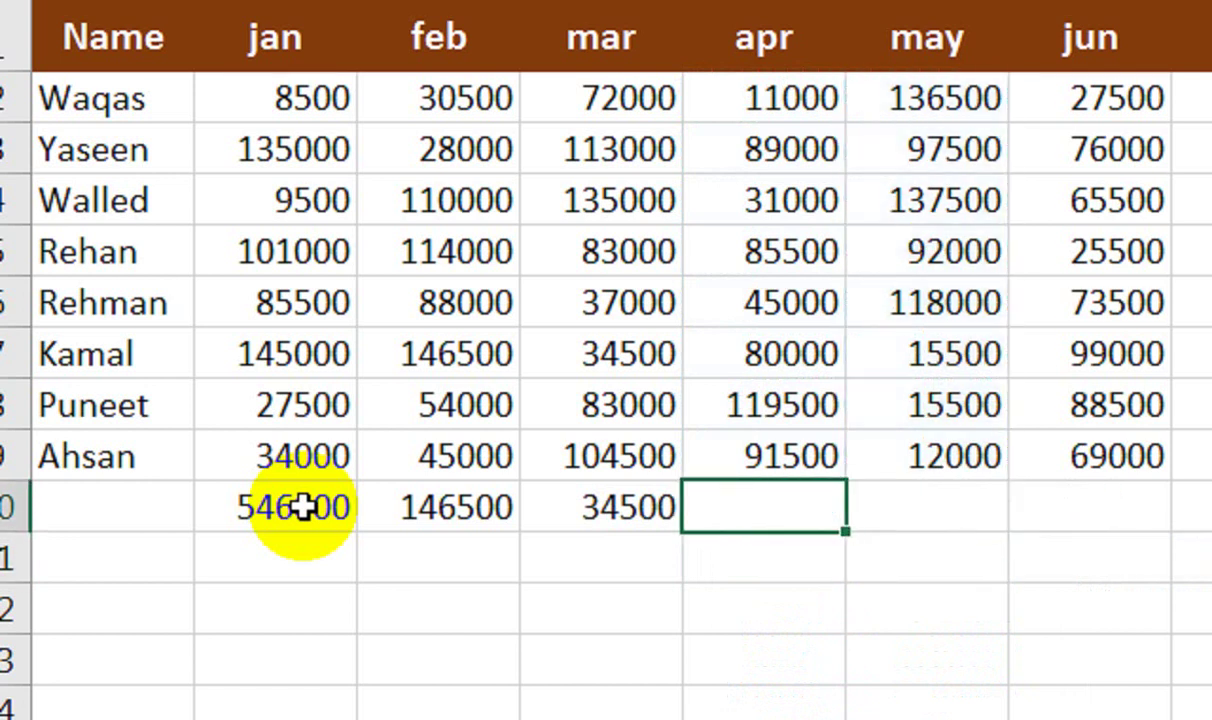
pyautogui.press('Left')
pyautogui.press('Delete')
pyautogui.press('Left')
pyautogui.press('Delete')
pyautogui.press('Left')
pyautogui.press('Delete')
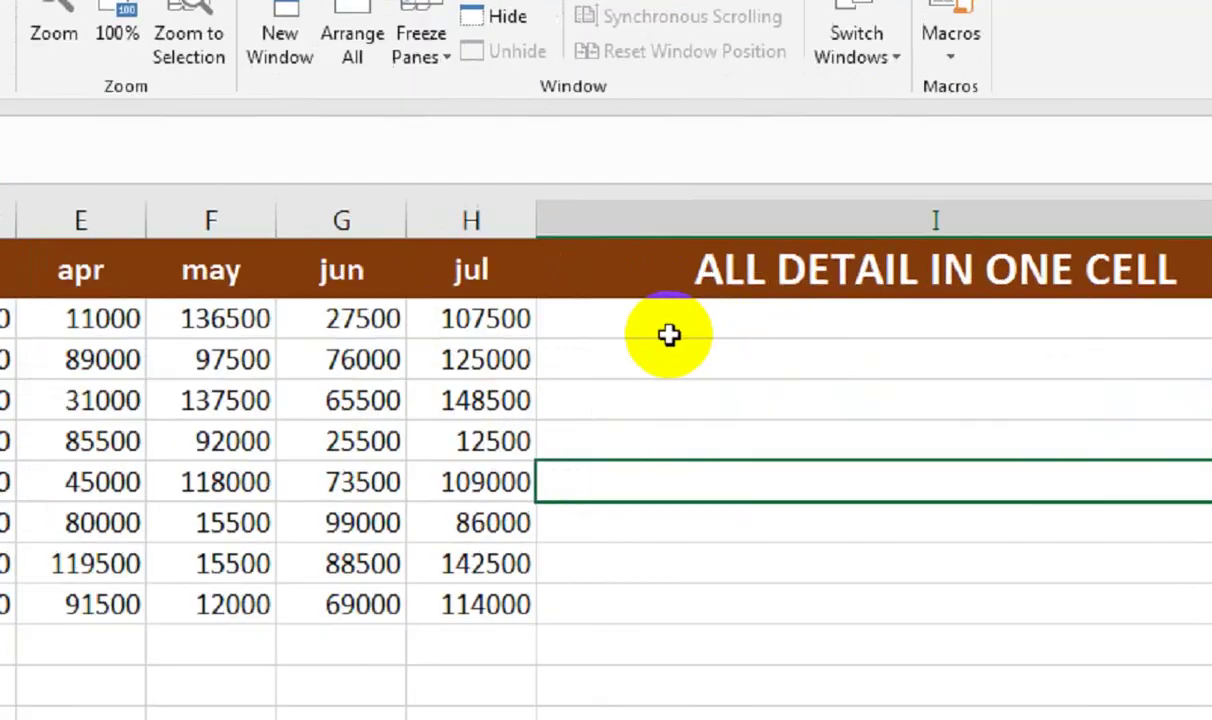
# Begin a formula in I2 with the label "SUM = " joined to SUM(B2:H2)
pyautogui.click(759, 295)
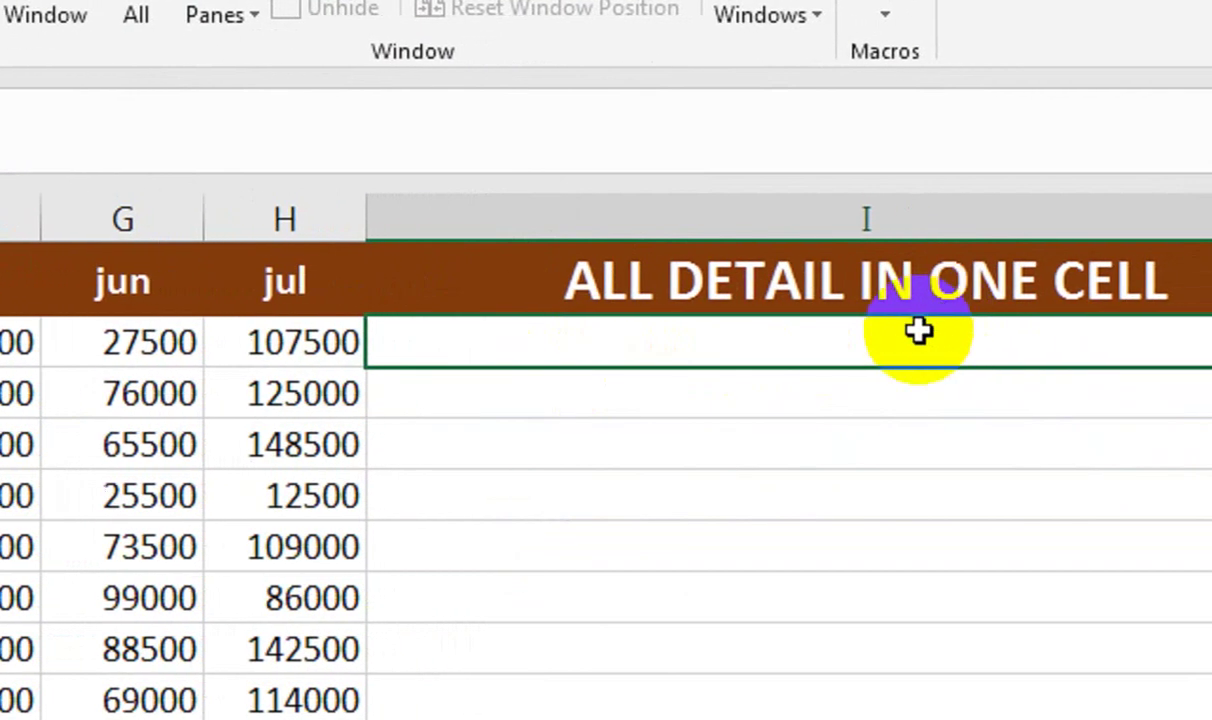
pyautogui.write('=')
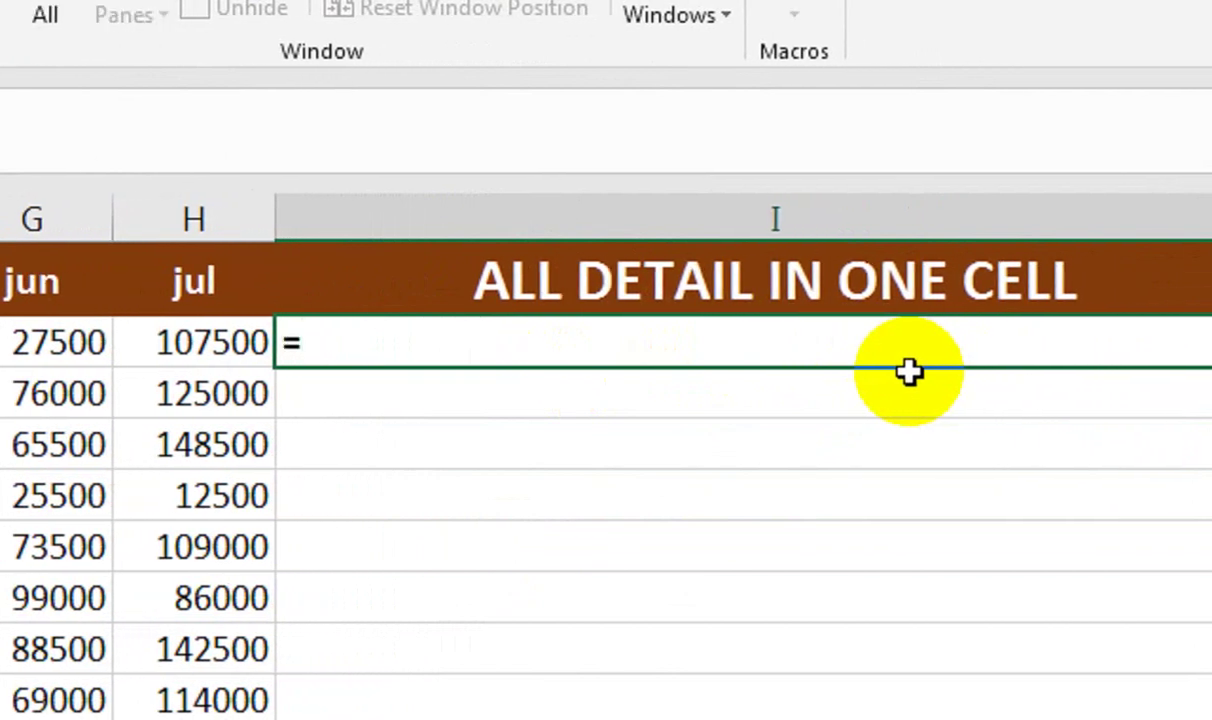
pyautogui.write('"SUM')
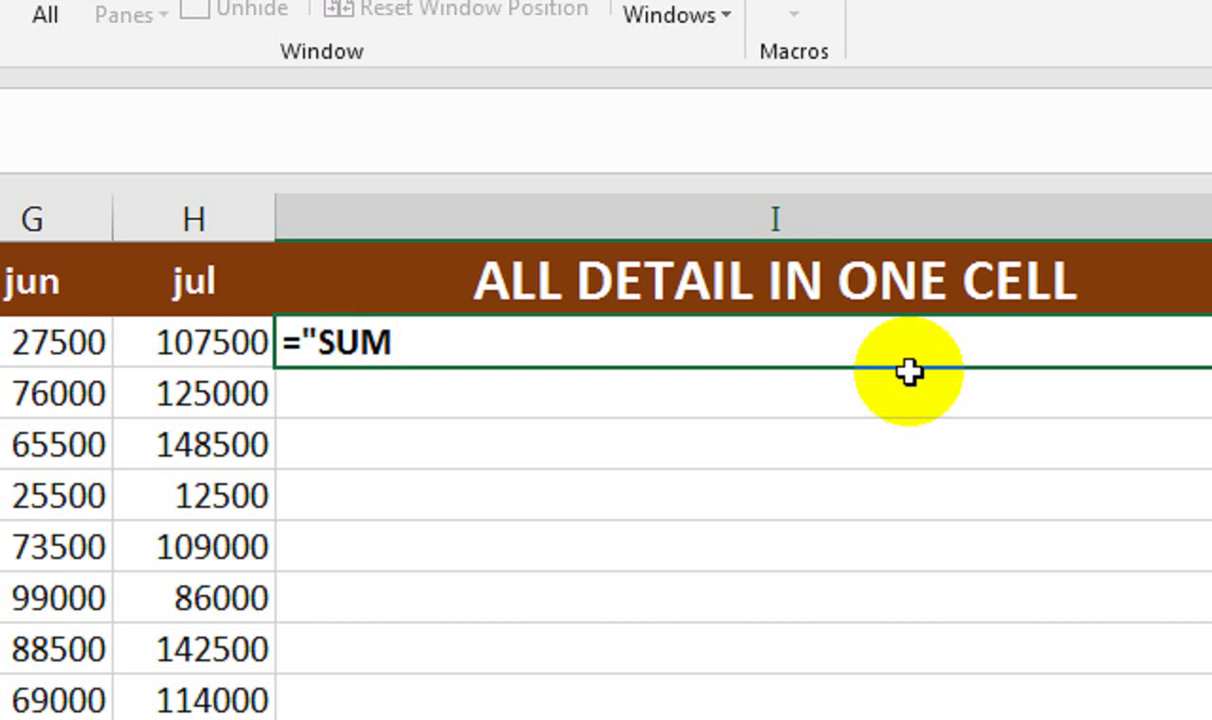
pyautogui.write('= "&')
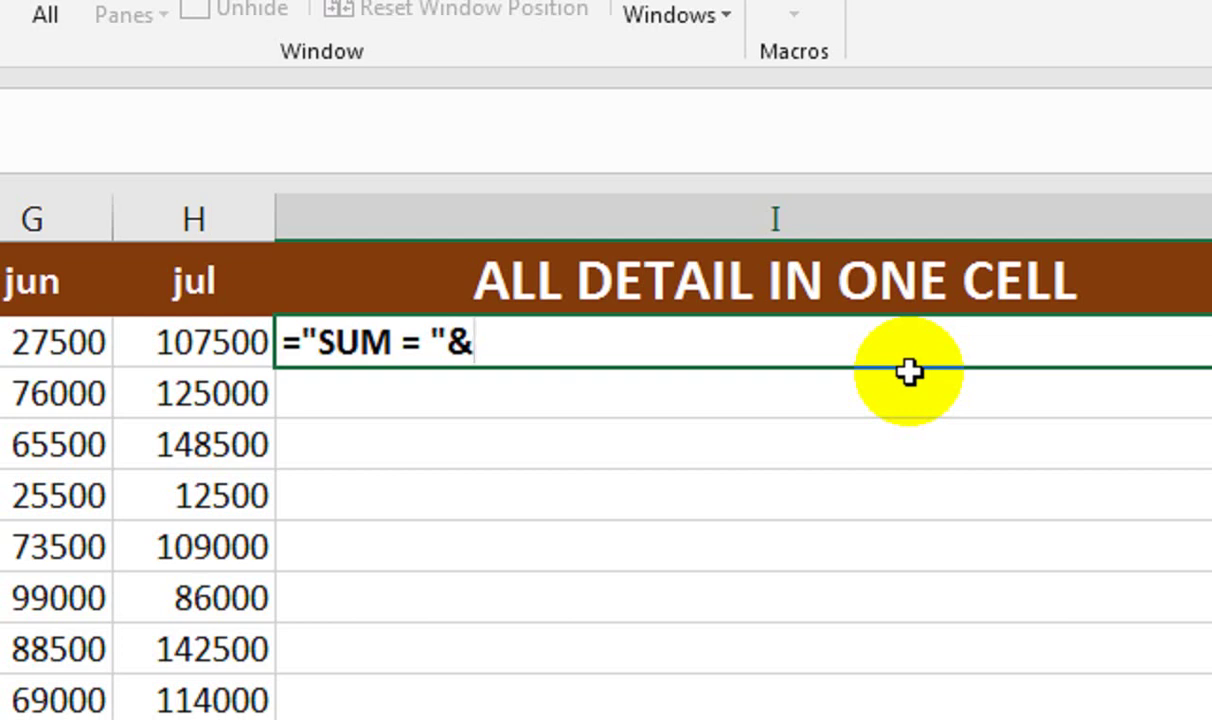
pyautogui.write('SUM(')
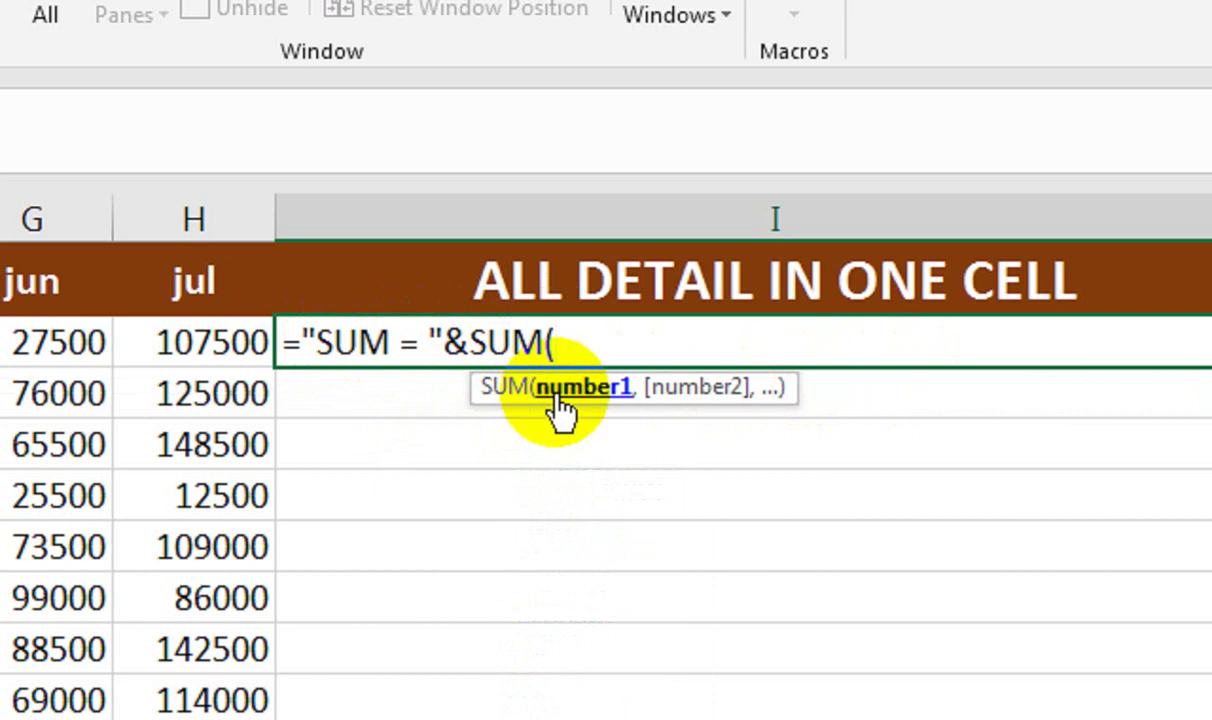
pyautogui.moveTo(291, 344); pyautogui.dragTo(1200, 342)
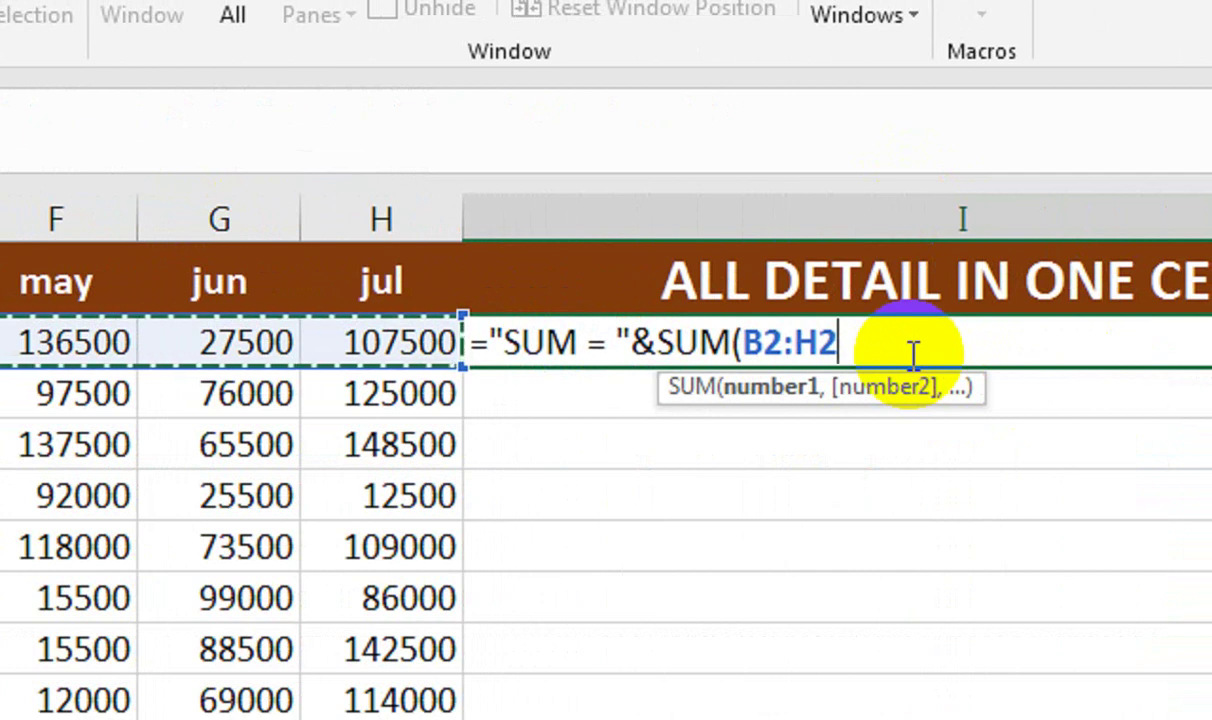
pyautogui.write(')')
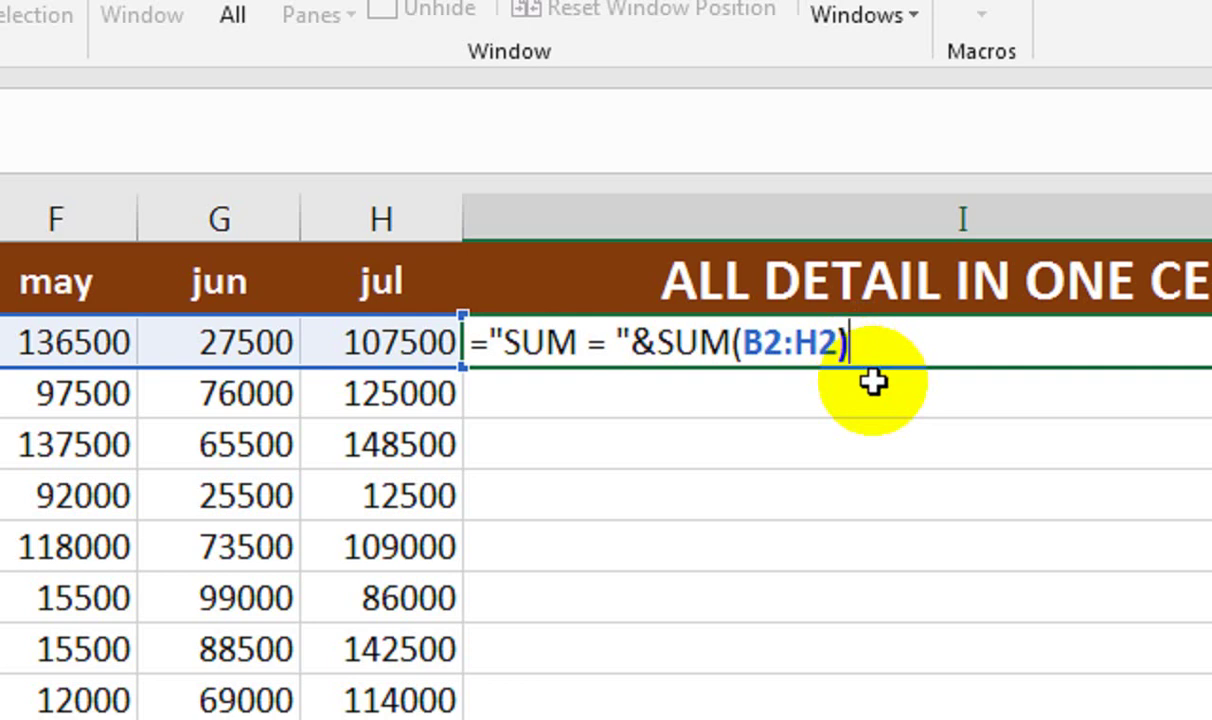
# Extend the I2 formula with a line break by appending &CHAR(10)&
pyautogui.write('&CHAR(')
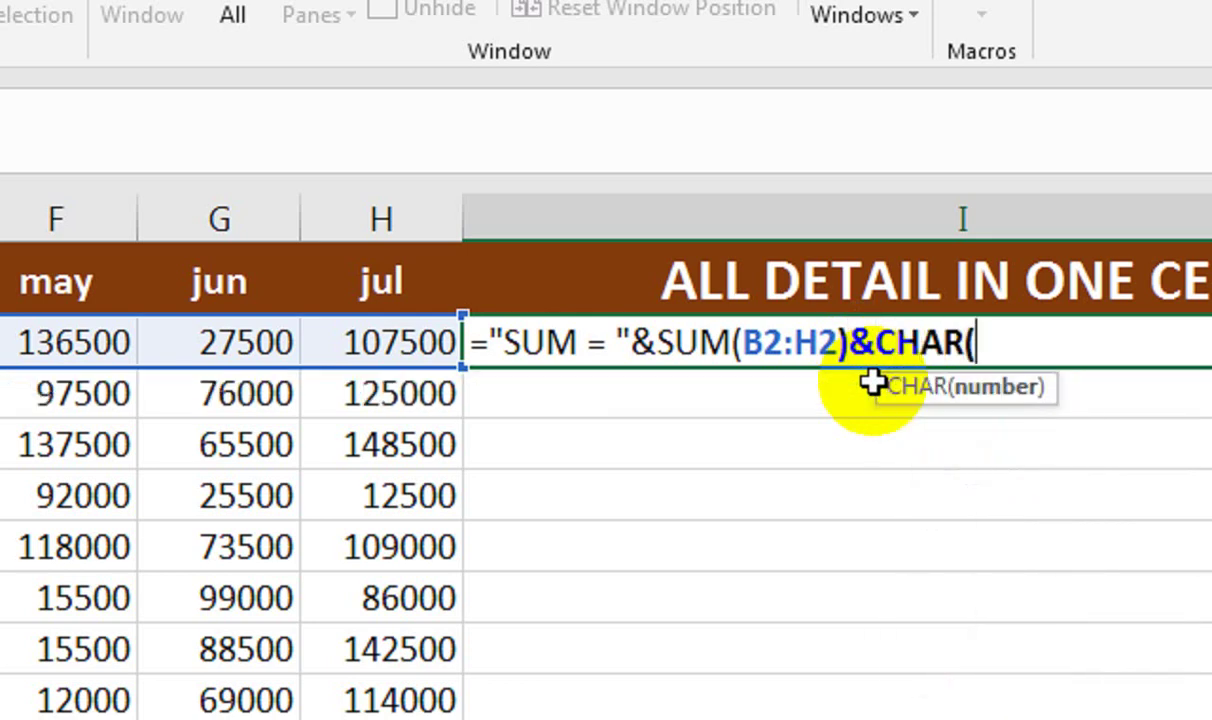
pyautogui.write('10')
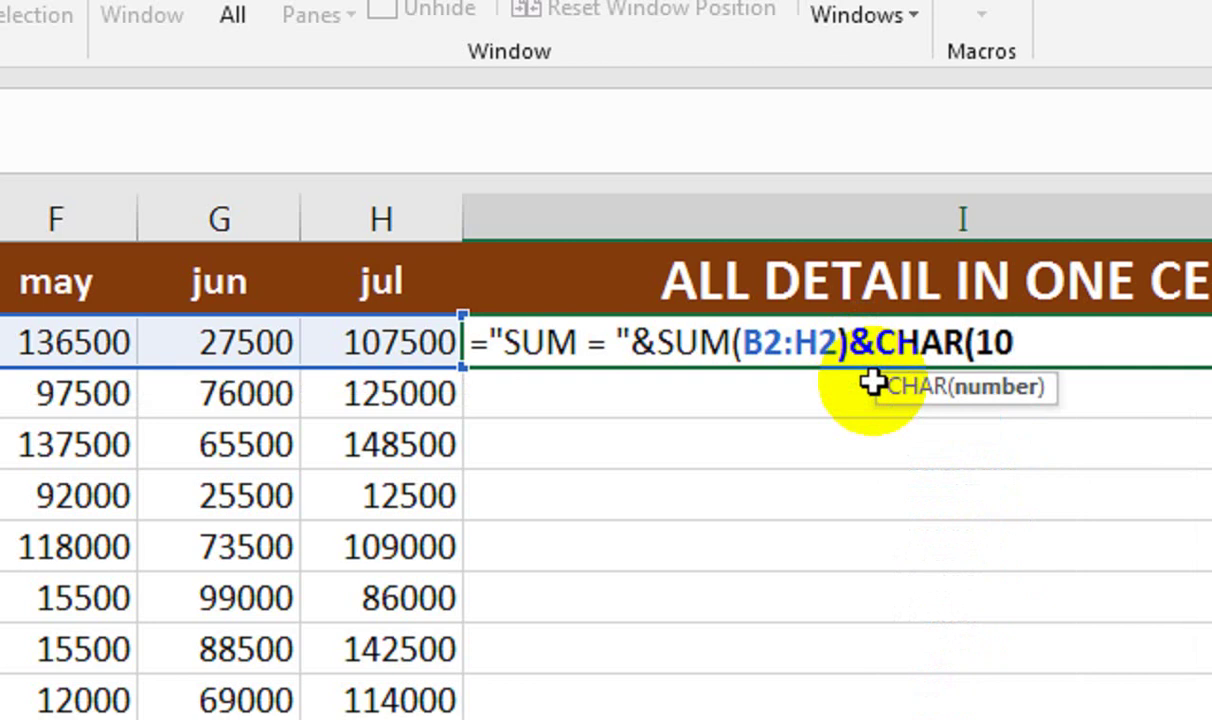
pyautogui.write('(')
pyautogui.press('BackSpace')
pyautogui.write(')')
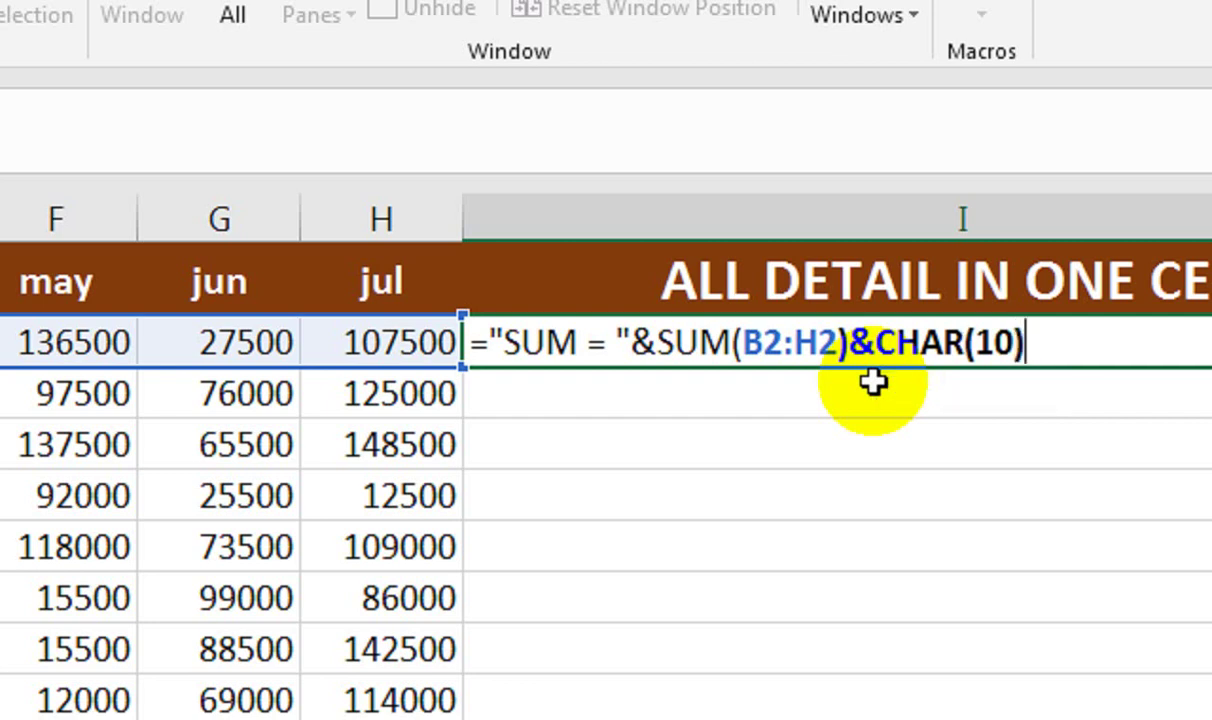
pyautogui.write('&')
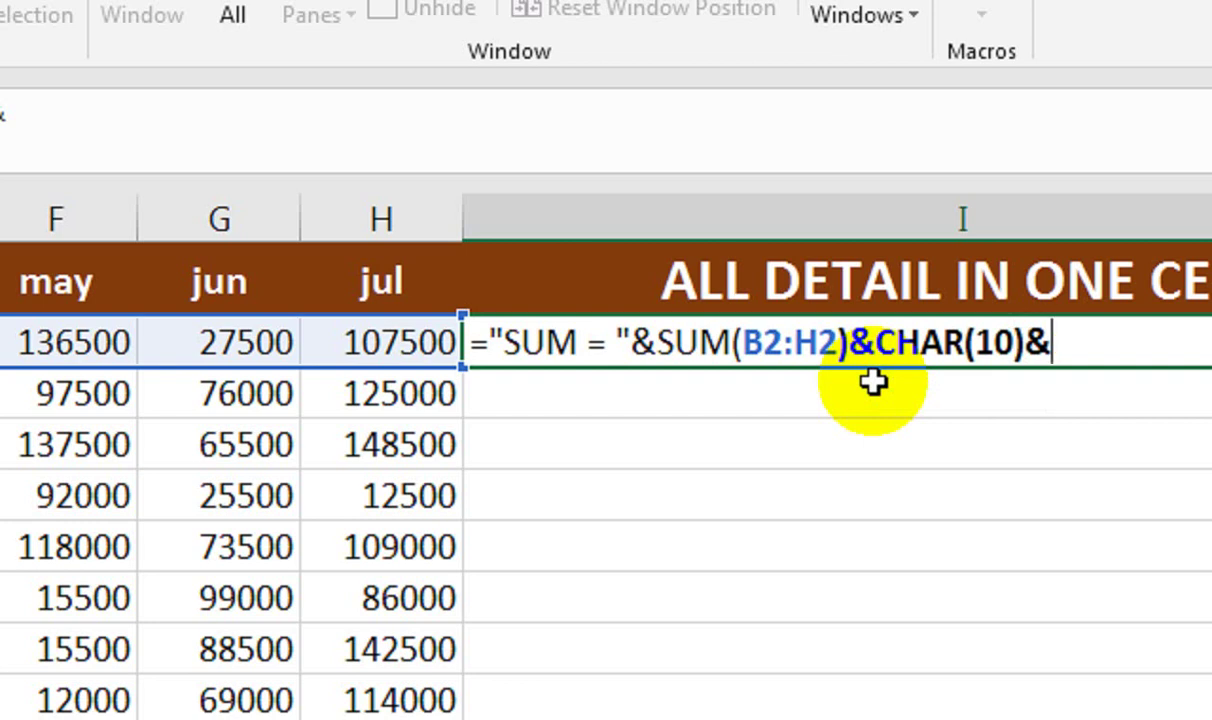
# Extend the I2 formula with the label " MAX =" after the line break, followed by an ampersand
pyautogui.write('"')
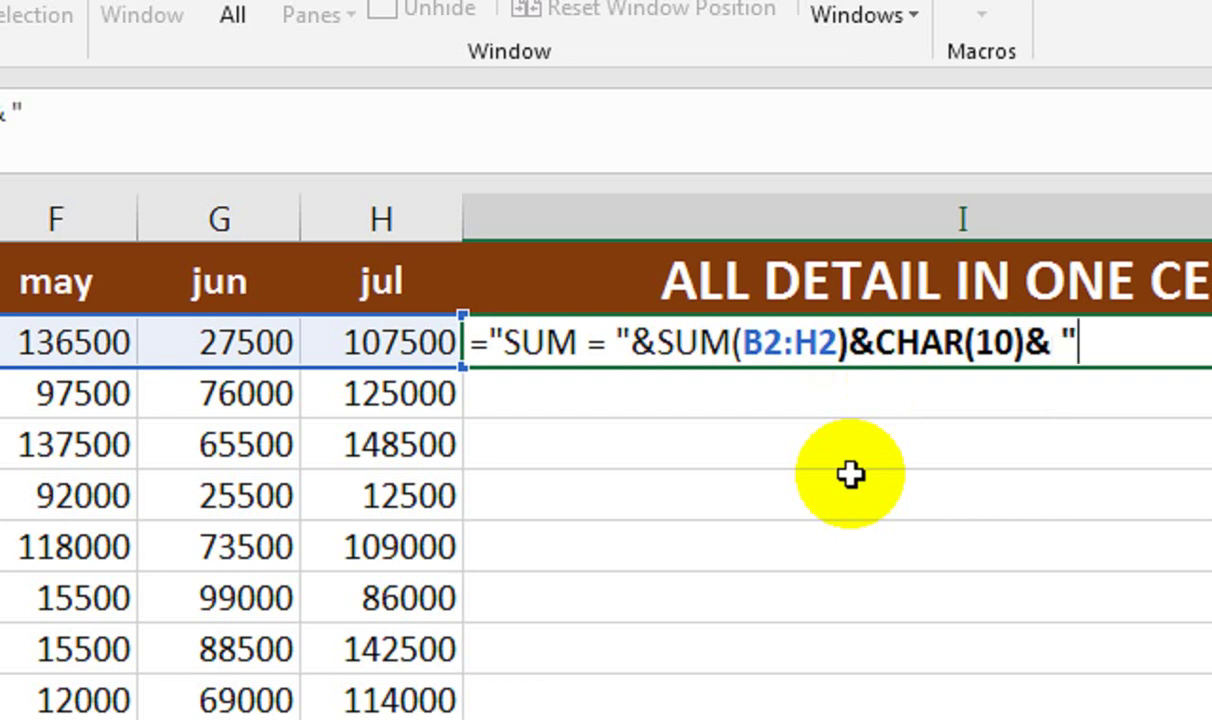
pyautogui.press('BackSpace')
pyautogui.press('BackSpace')
pyautogui.write('" MAX')
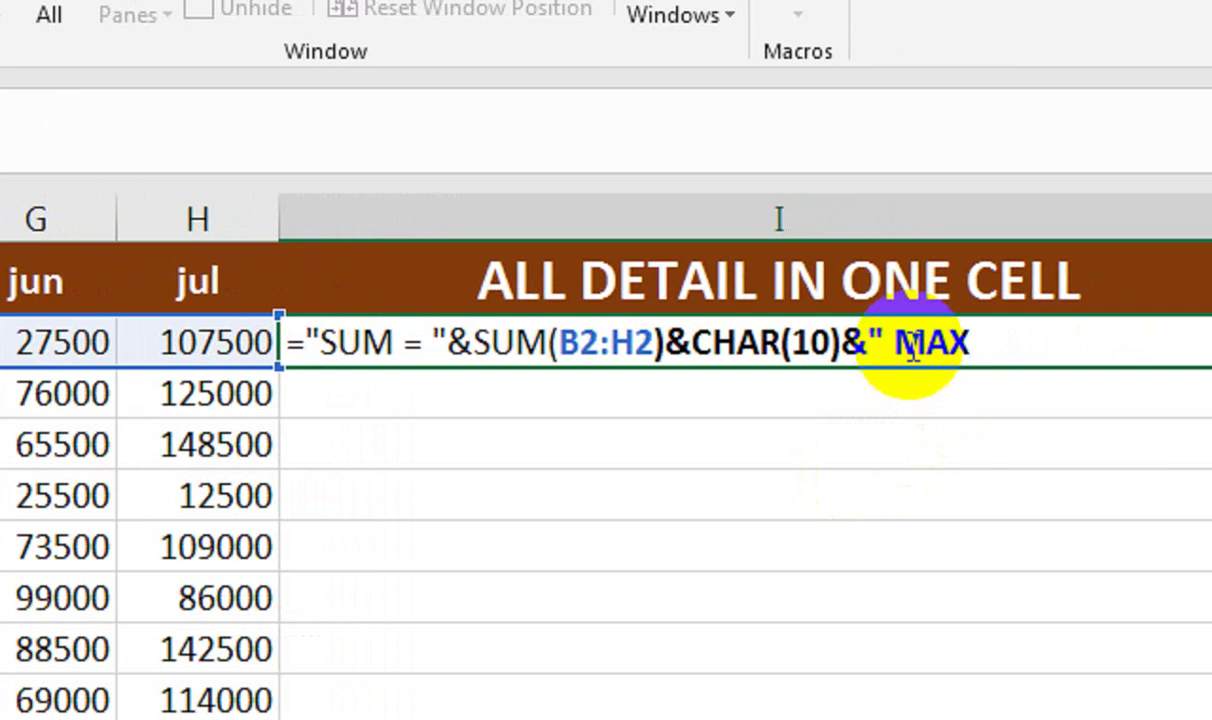
pyautogui.write('="&')
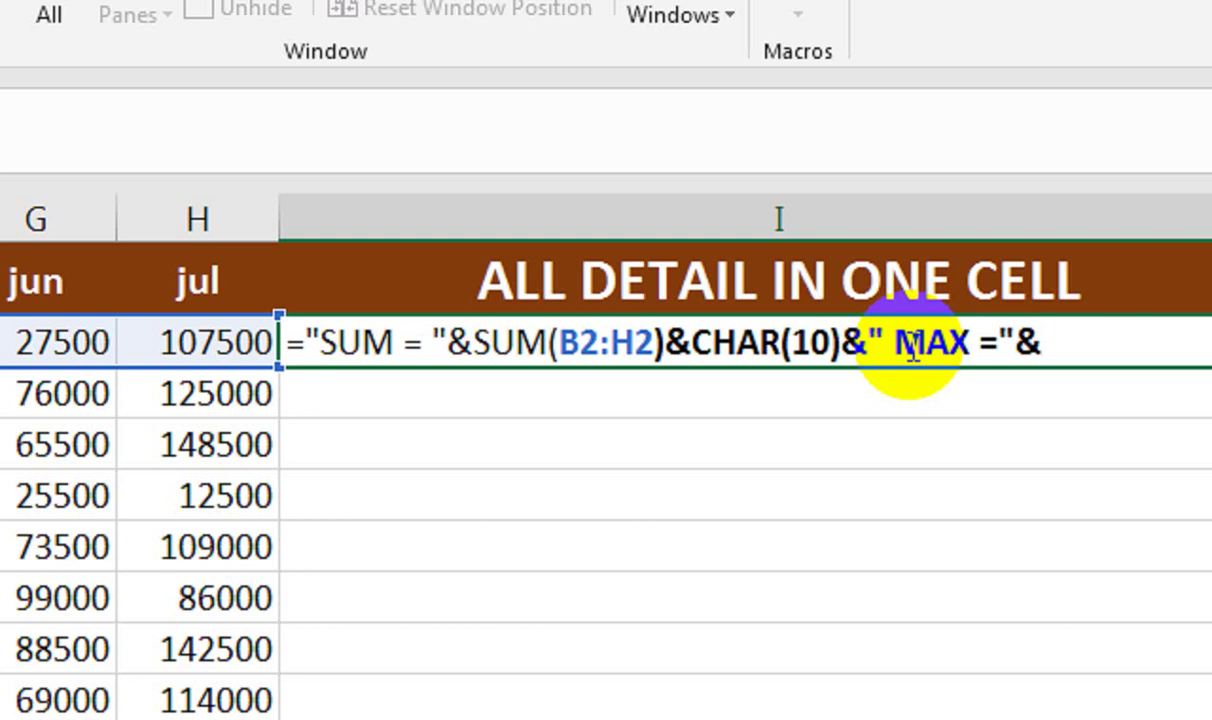
# Complete the I2 formula with MAX(B2:H2) after the MAX label and commit it
pyautogui.write('MAX')
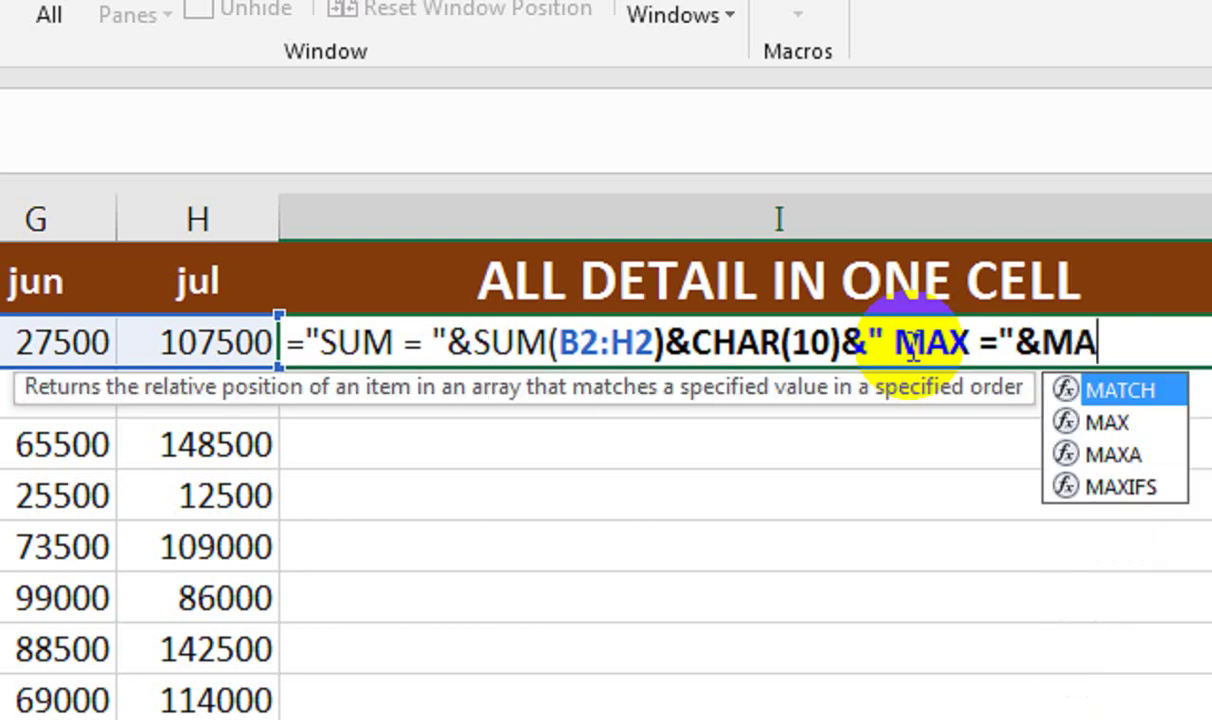
pyautogui.write('(')
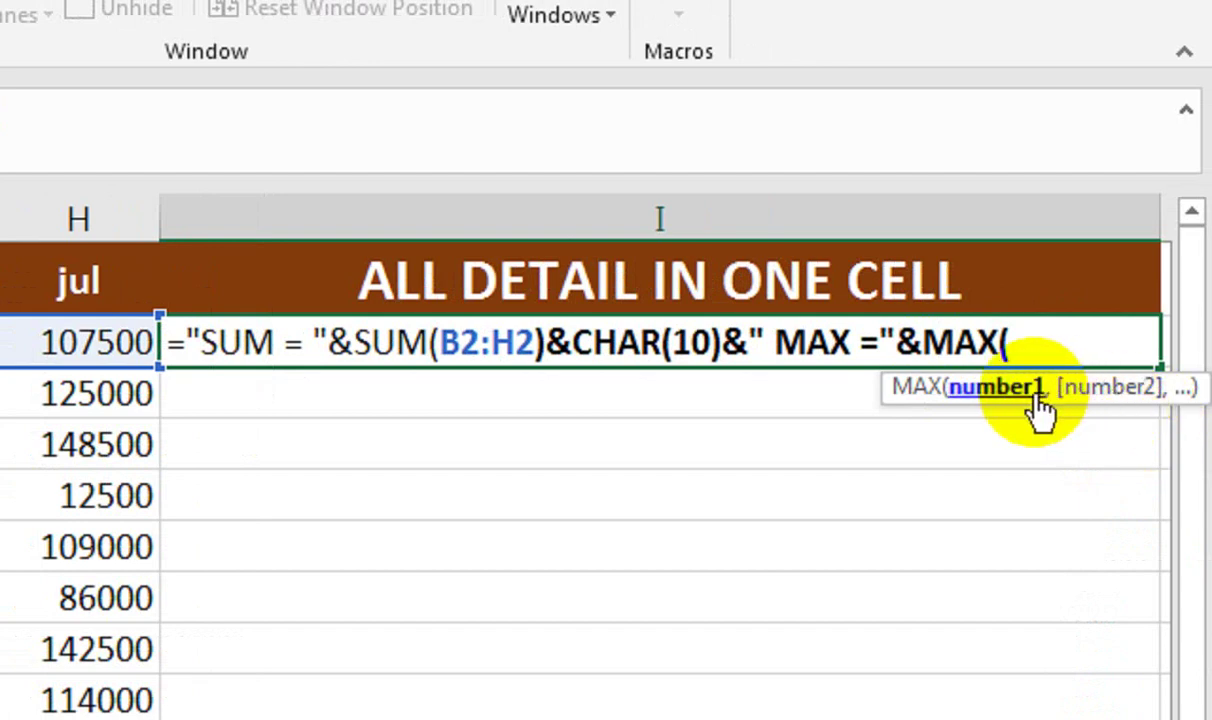
pyautogui.moveTo(80, 343); pyautogui.dragTo(1050, 340)
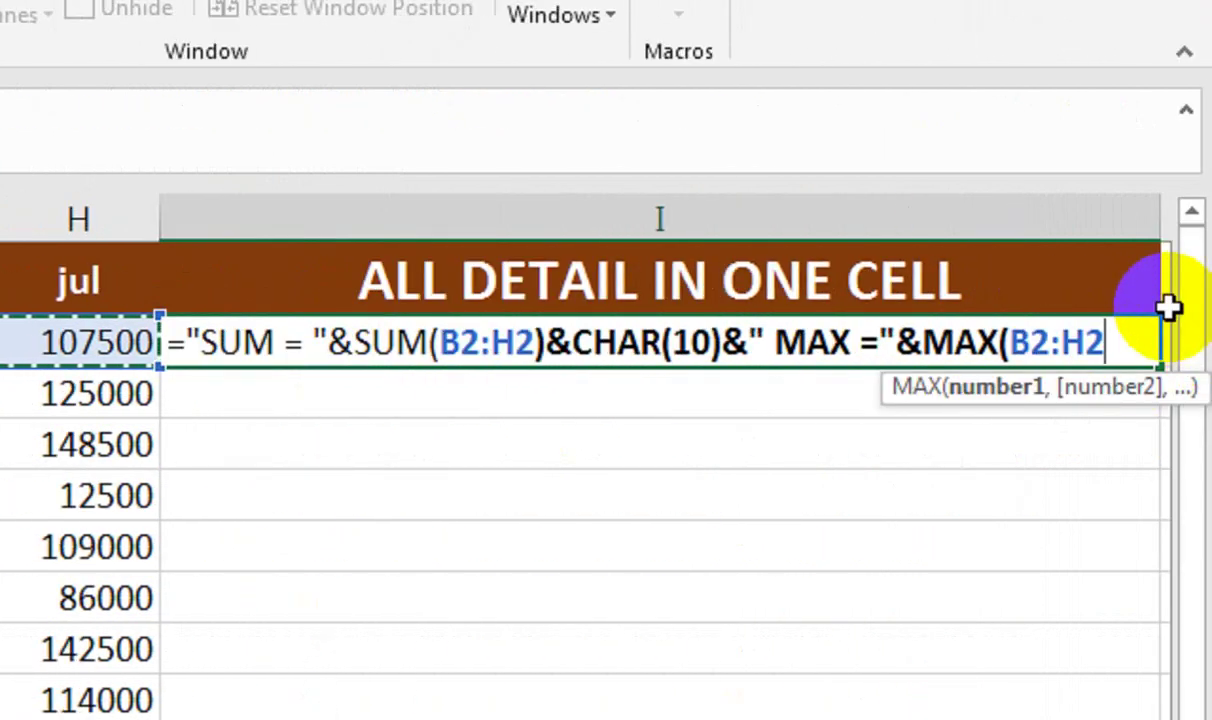
pyautogui.write(')')
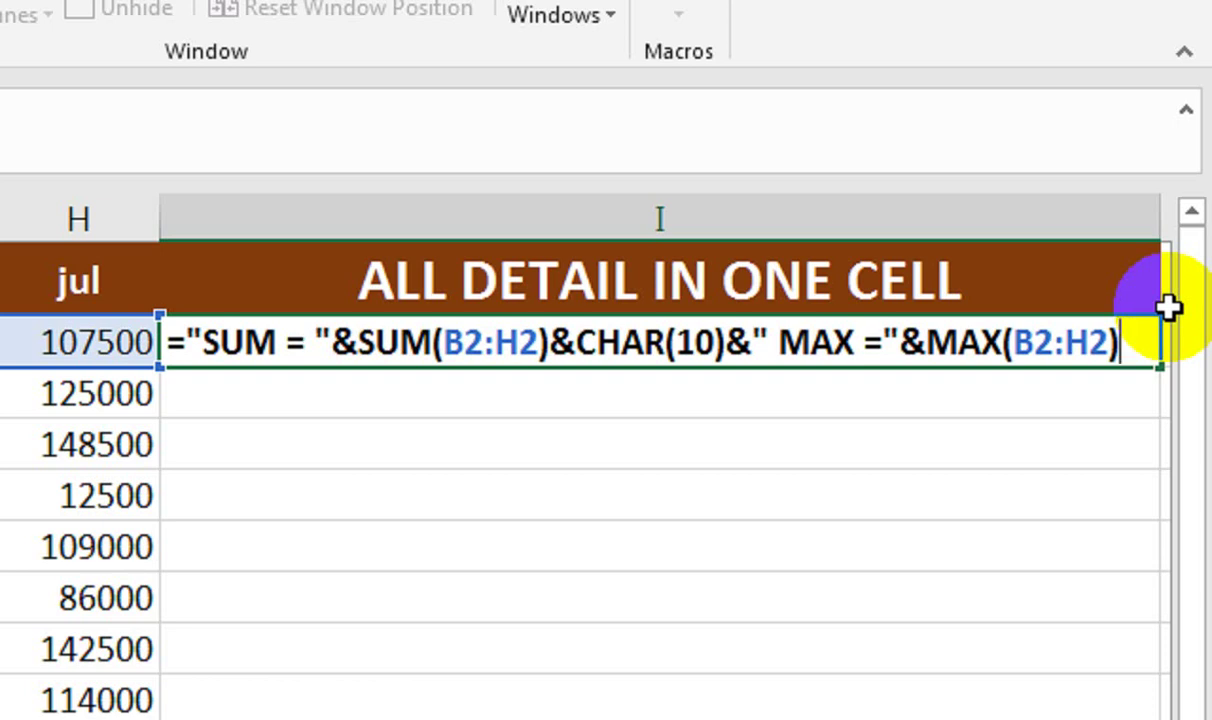
pyautogui.press('Return')
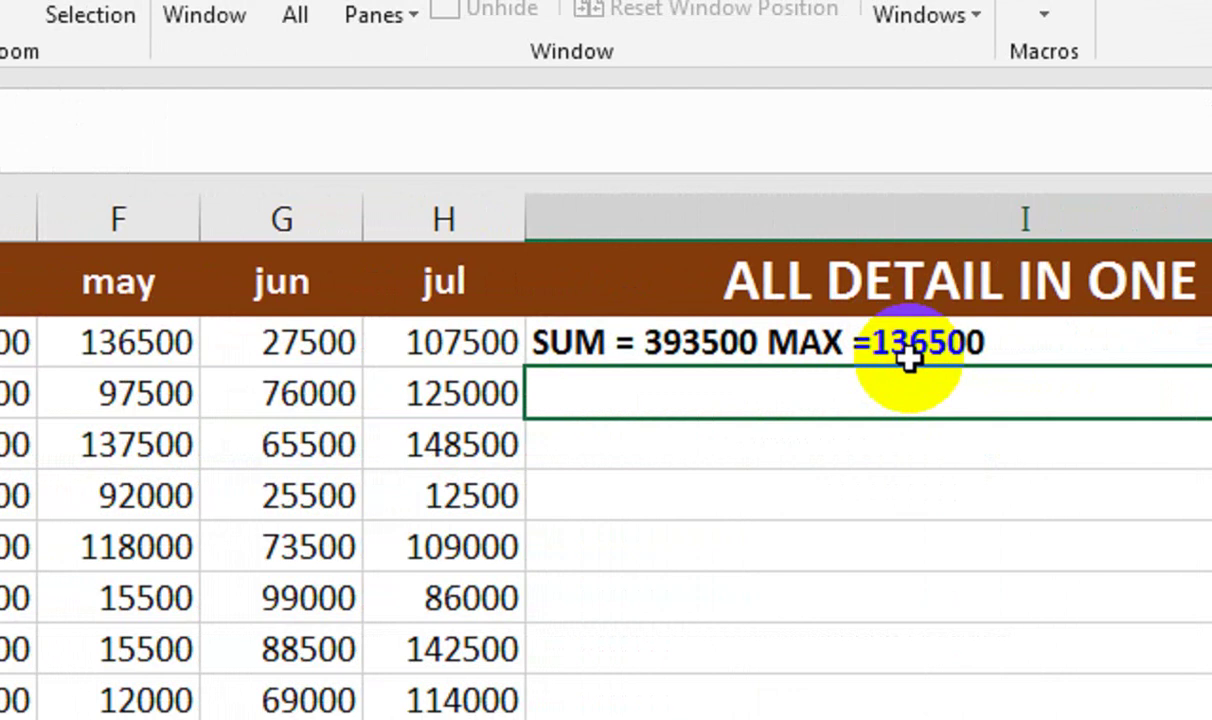
# Enter the trial formula =SUM(B2:H2) in I3 to check the sum shown in I2
pyautogui.write('=SUM(')
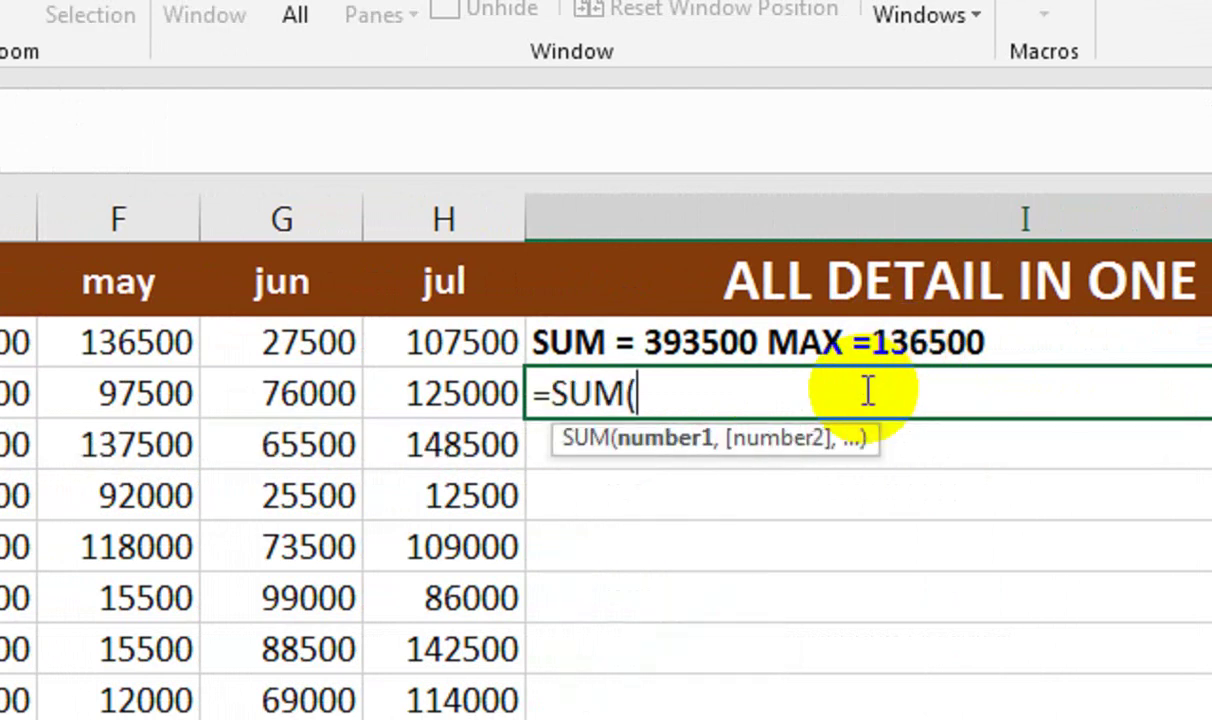
pyautogui.moveTo(411, 325); pyautogui.dragTo(0, 330)
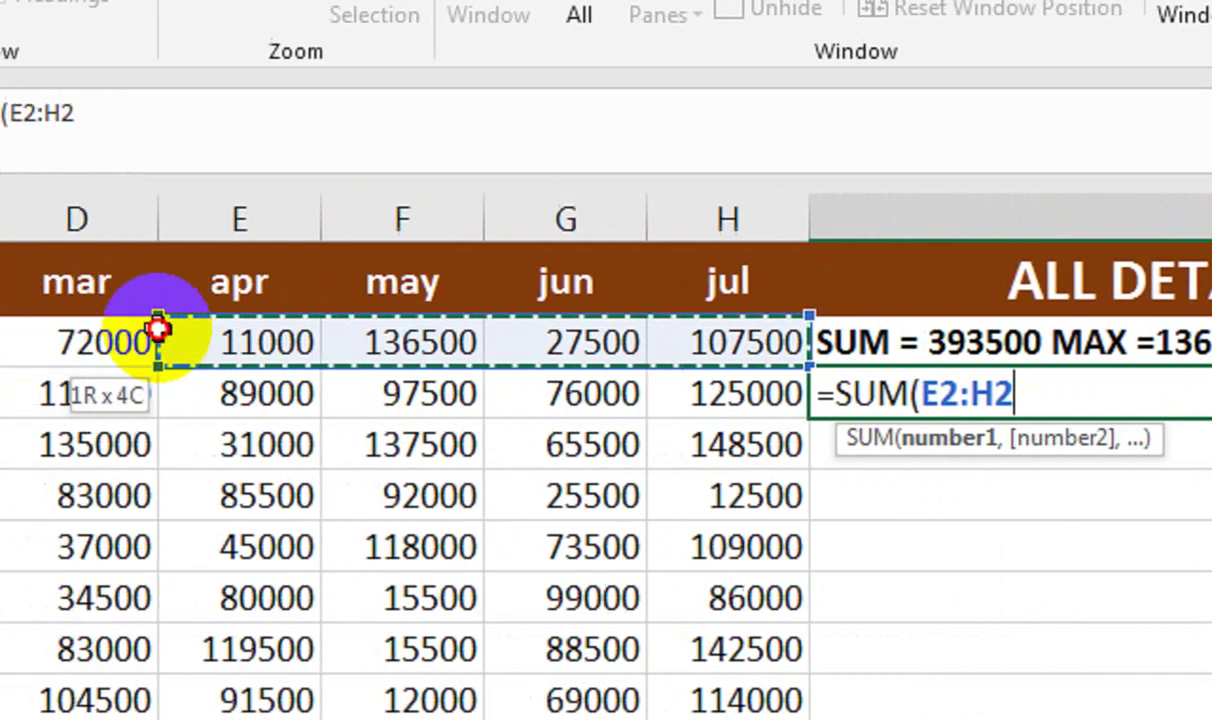
pyautogui.moveTo(158, 330); pyautogui.dragTo(0, 344)
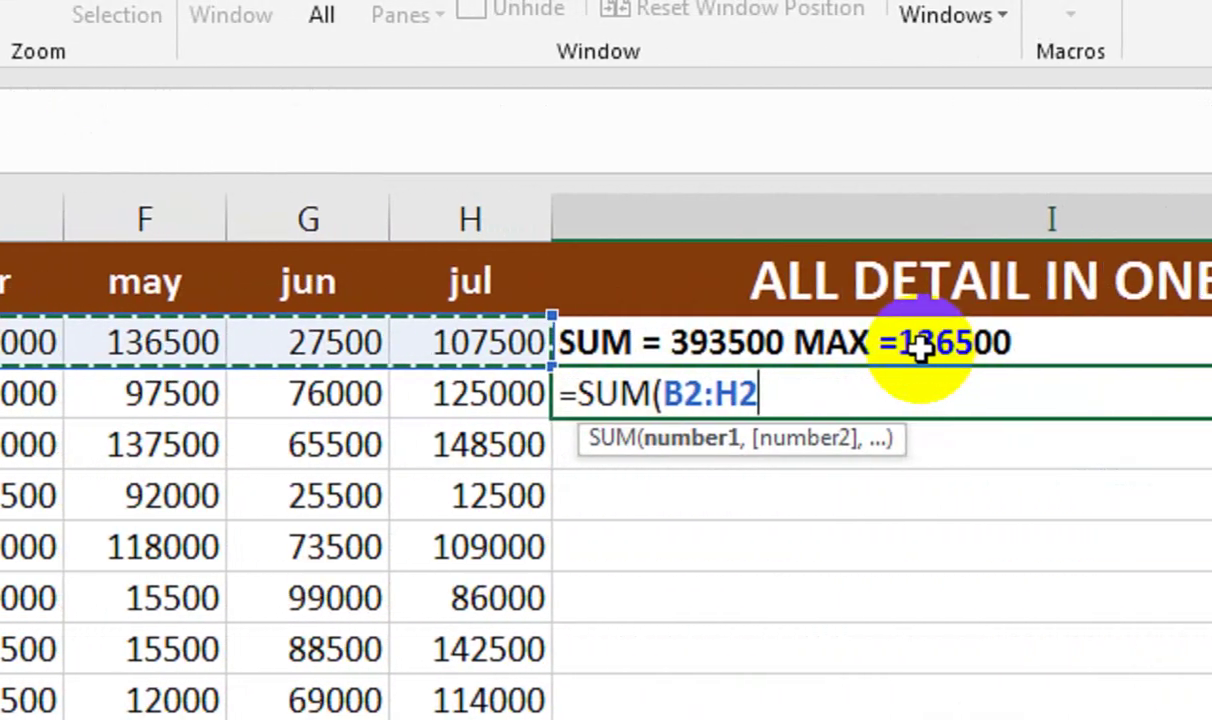
pyautogui.write(')')
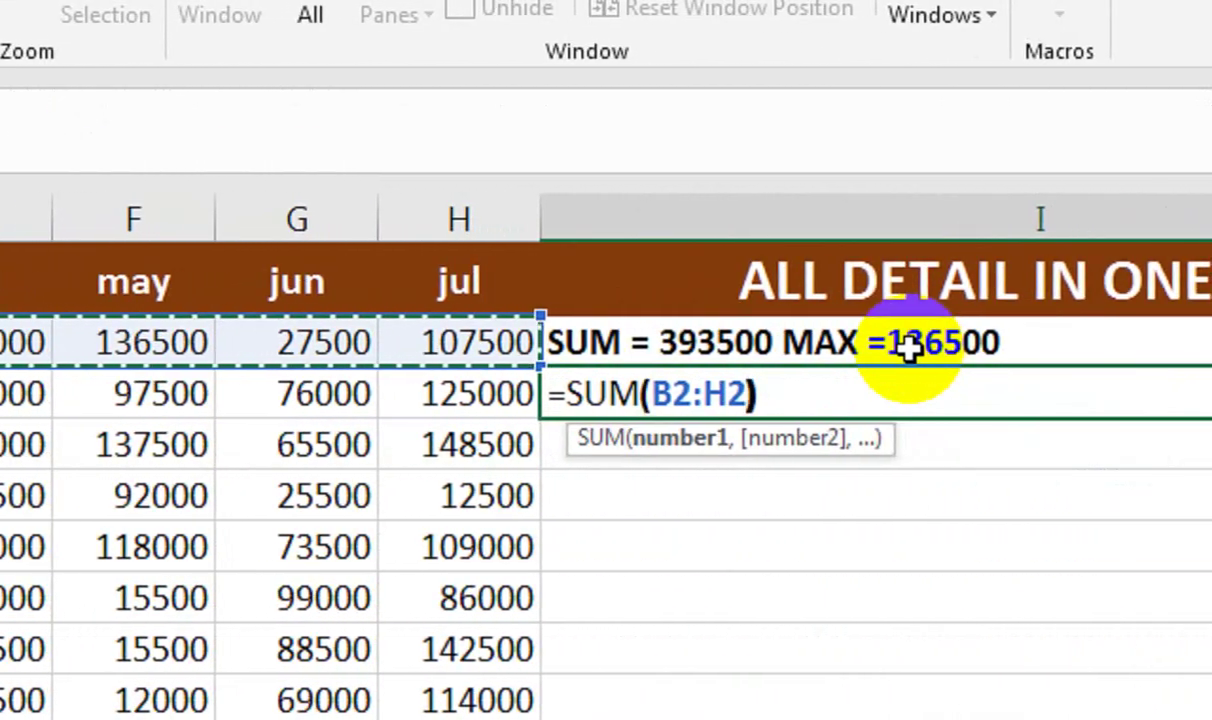
pyautogui.press('Return')
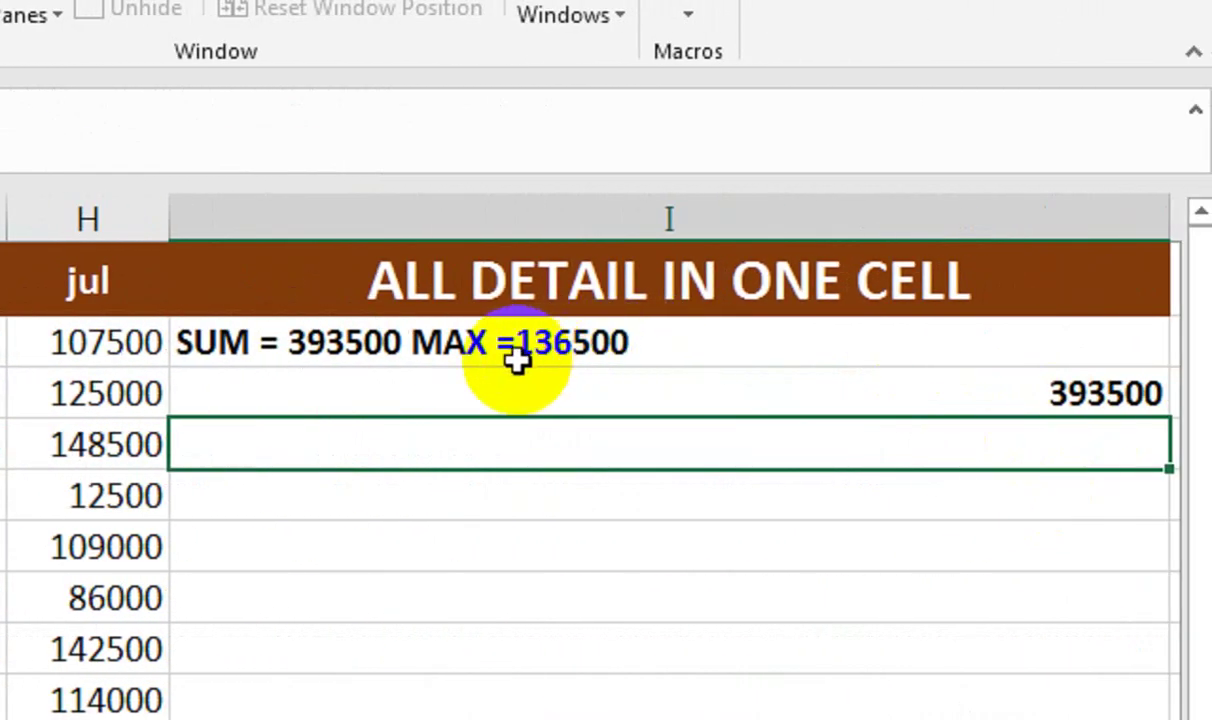
# Replace the trial sum in I3 with a MAX formula over B2:H2 to check the maximum, and clear the cell
pyautogui.click(1015, 384)
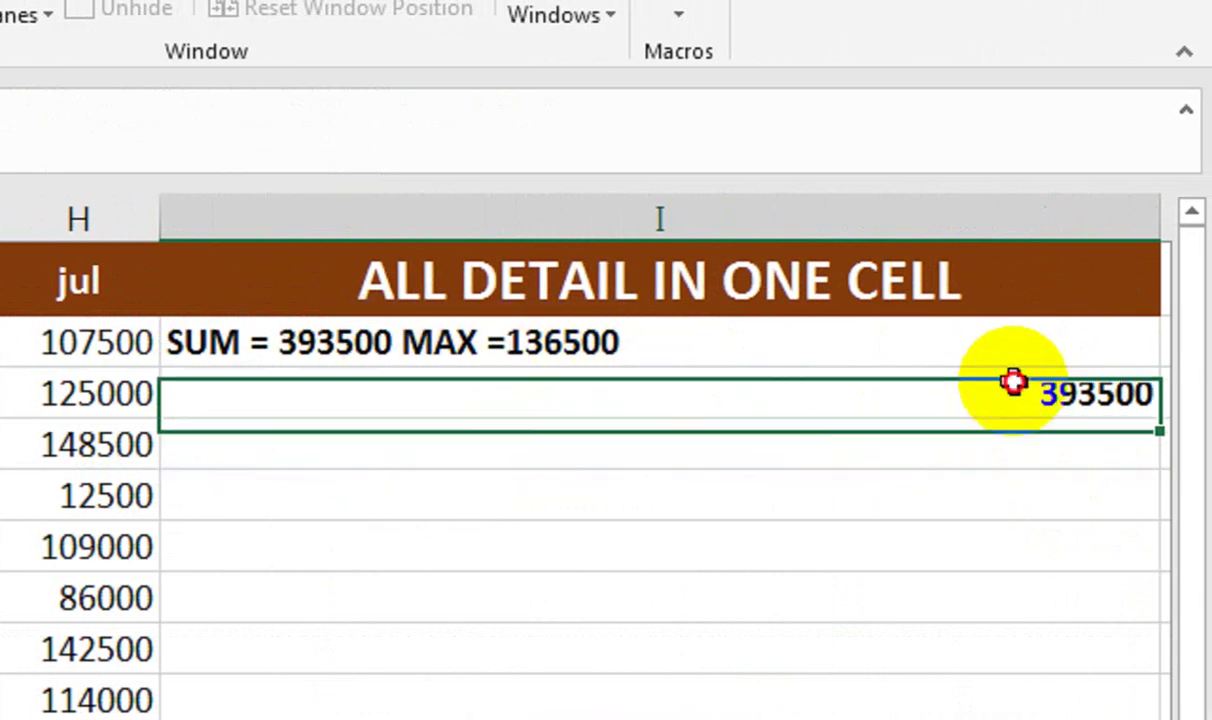
pyautogui.press('Delete')
pyautogui.write('=MAX(')
pyautogui.moveTo(177, 345); pyautogui.dragTo(0, 346)
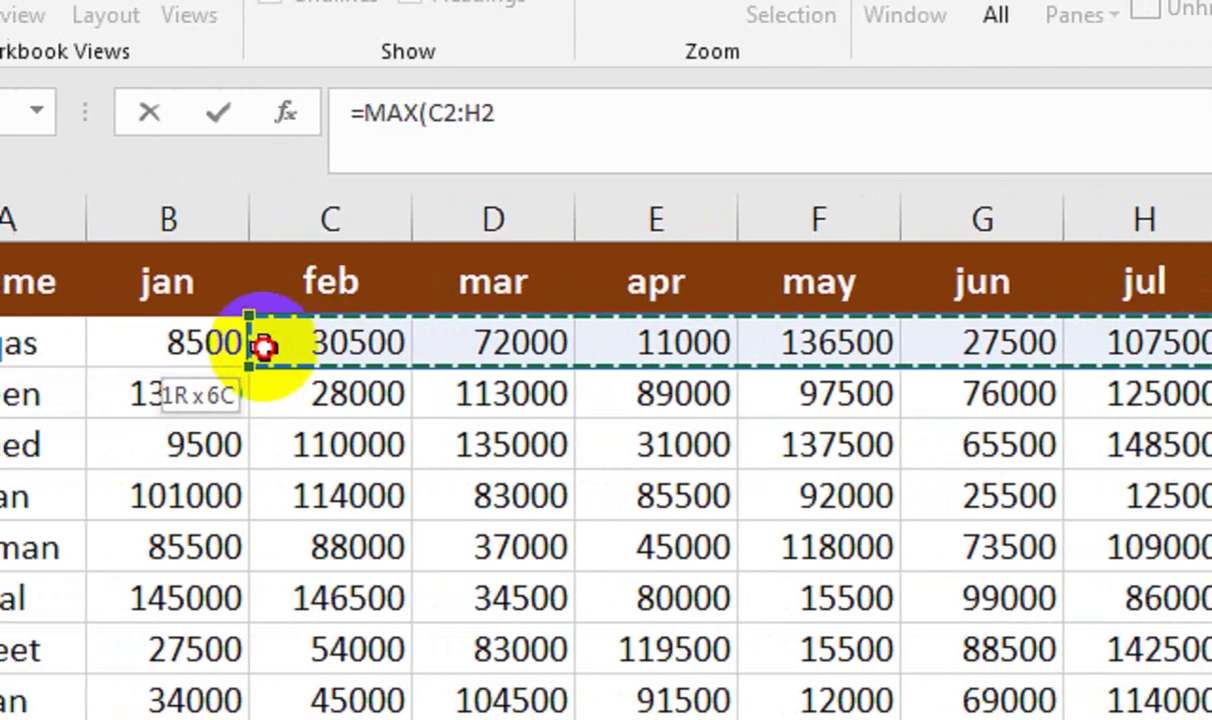
pyautogui.moveTo(263, 346); pyautogui.dragTo(200, 345)
pyautogui.press('Return')
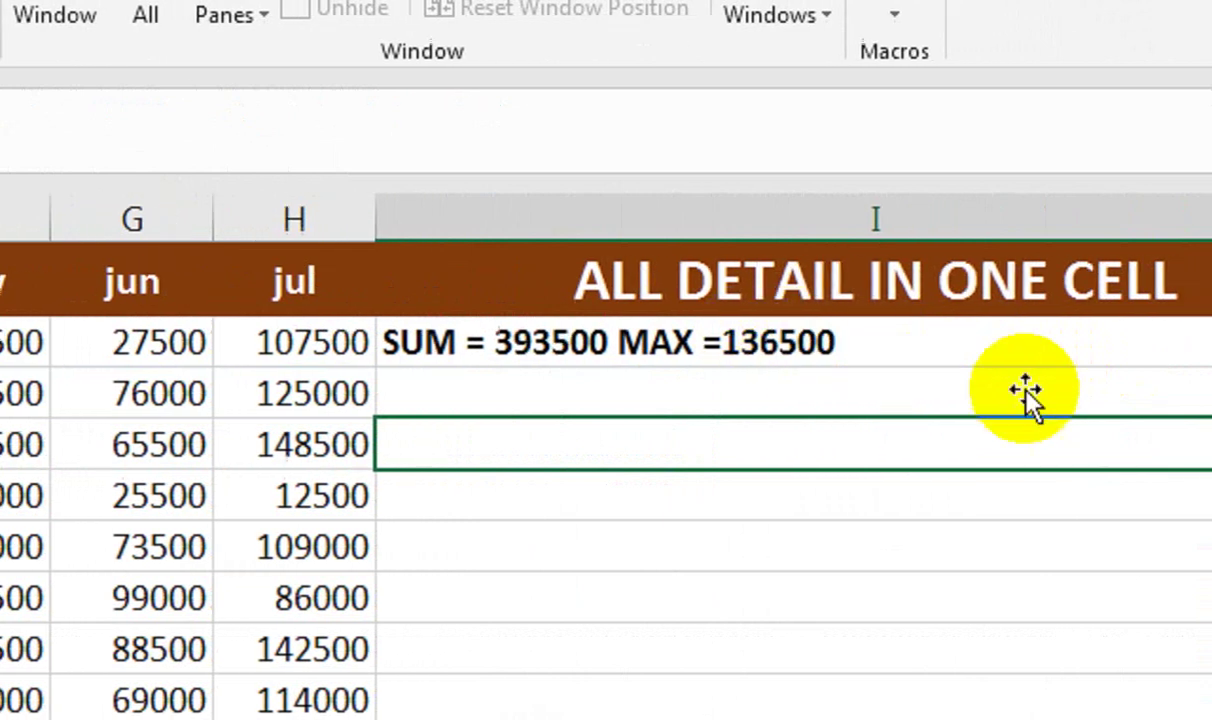
pyautogui.click(1036, 392)
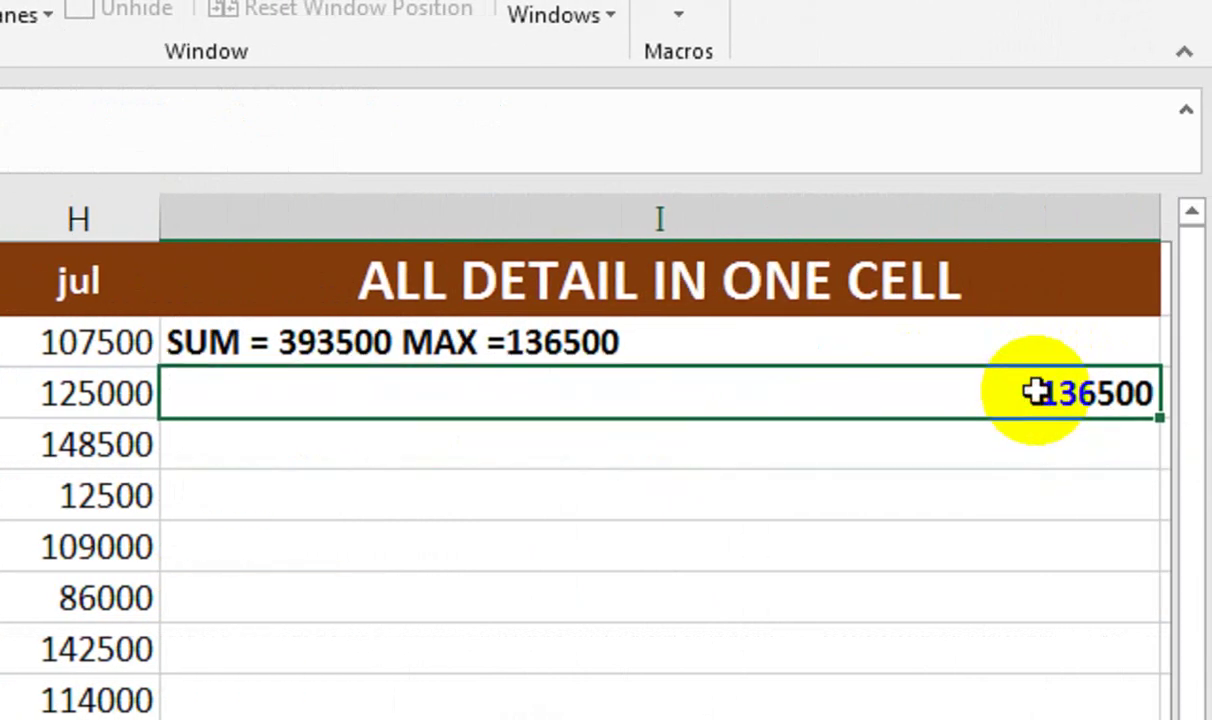
# Duplicate the segment &CHAR(10)&" MAX ="&MAX(B2:H2) at the end of the I2 formula
pyautogui.click(406, 322)
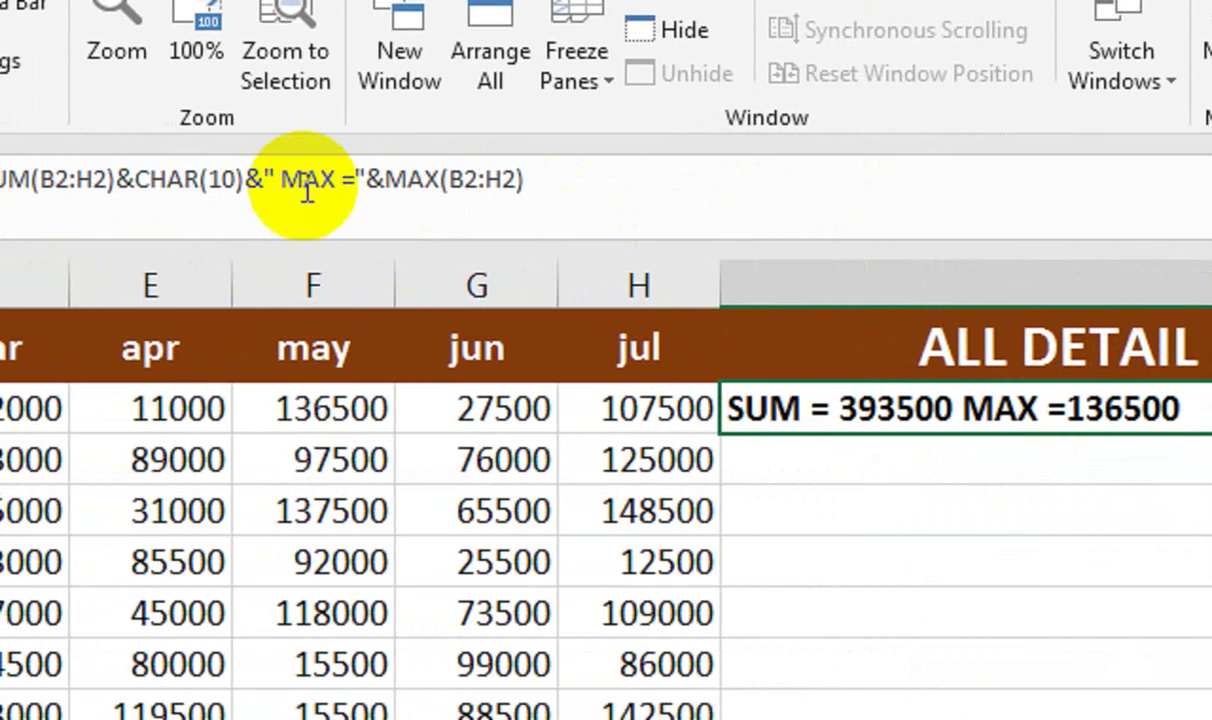
pyautogui.doubleClick(710, 415)
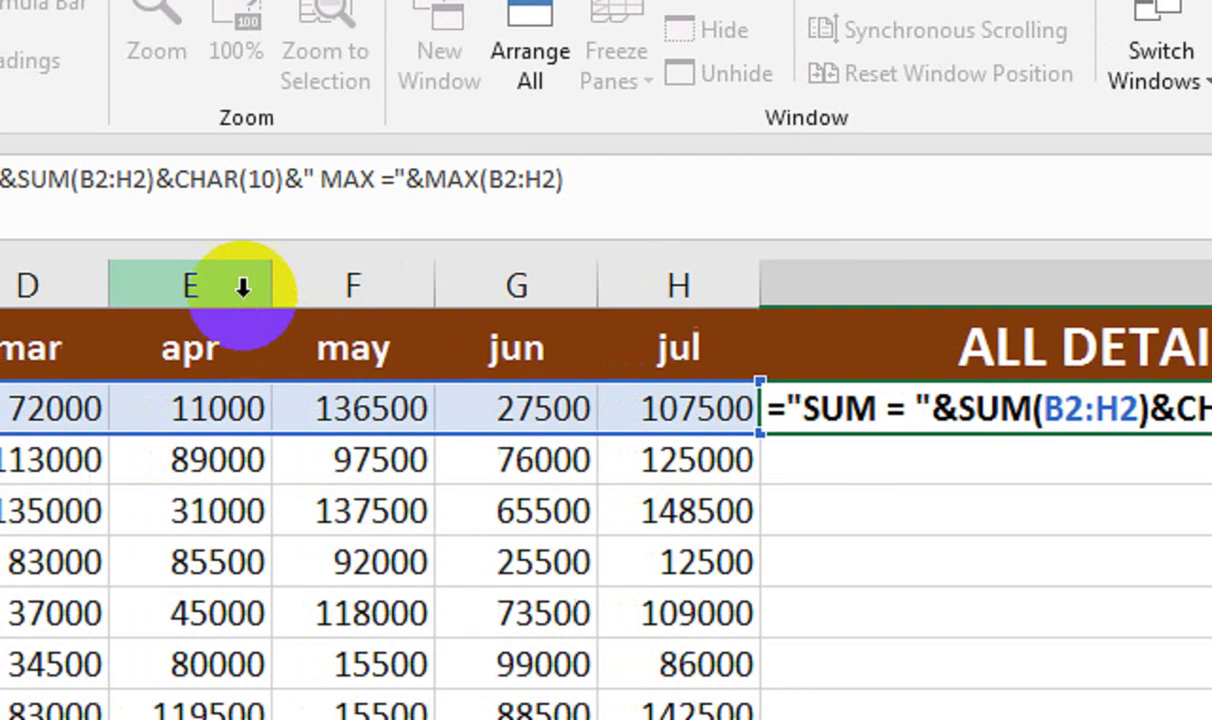
pyautogui.moveTo(313, 189); pyautogui.dragTo(752, 195)
pyautogui.hotkey('ctrl', 'c')
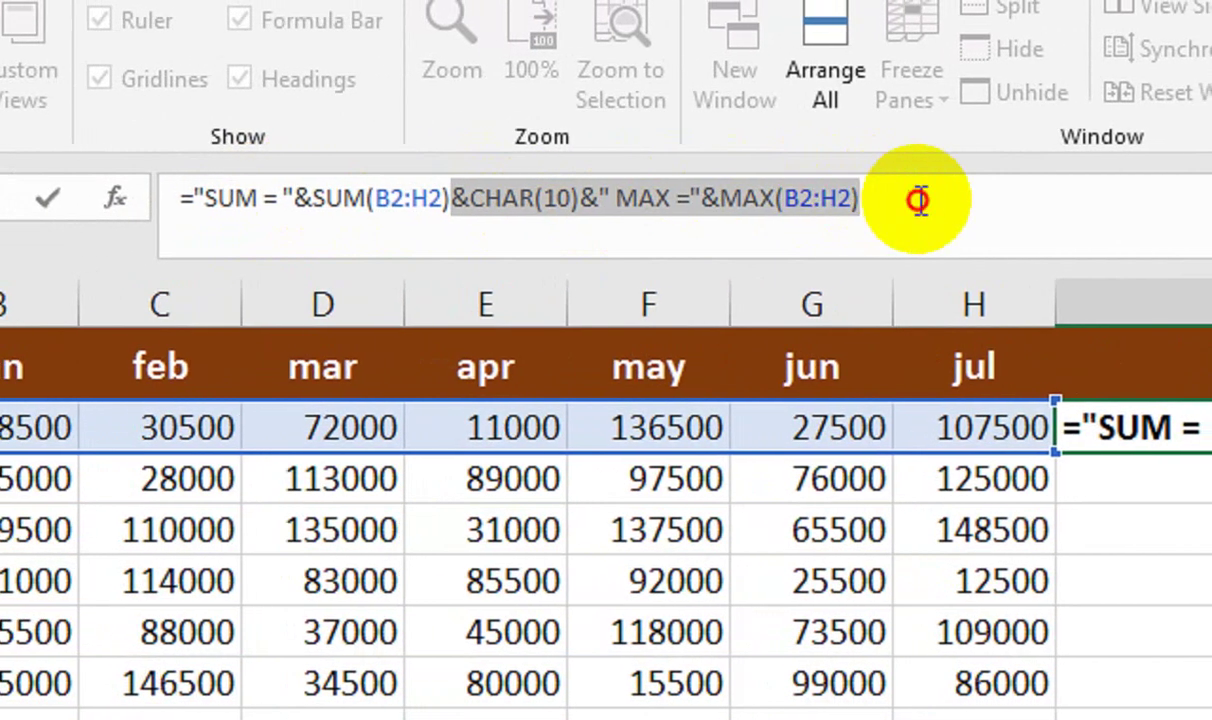
pyautogui.click(935, 193)
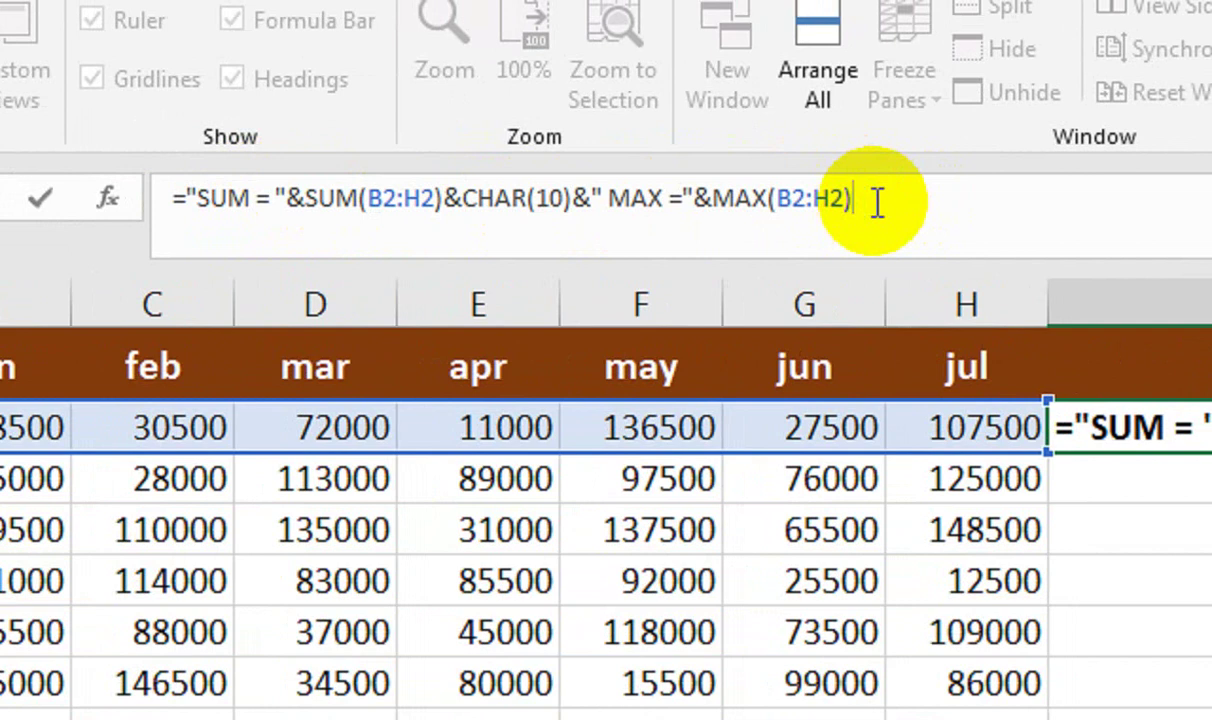
pyautogui.hotkey('ctrl', 'v')
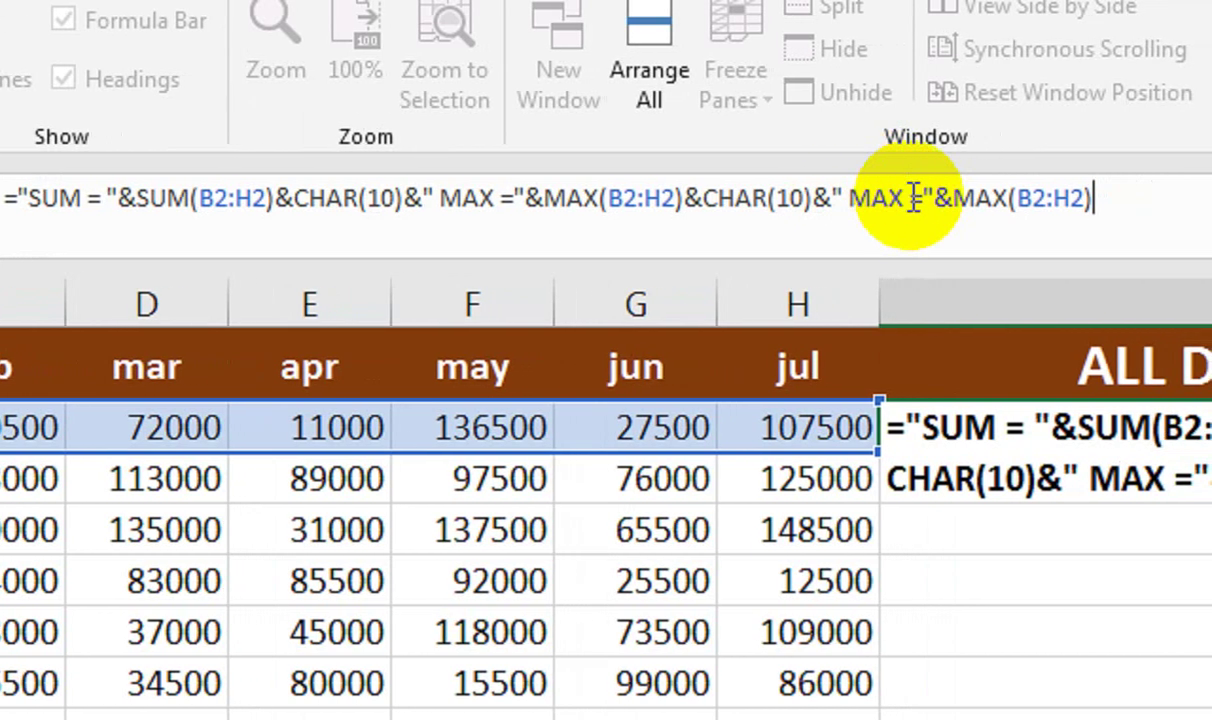
# Change the duplicated segment's label and function from MAX to MIN and commit the I2 formula
pyautogui.moveTo(913, 198); pyautogui.dragTo(847, 196)
pyautogui.write('MIN')
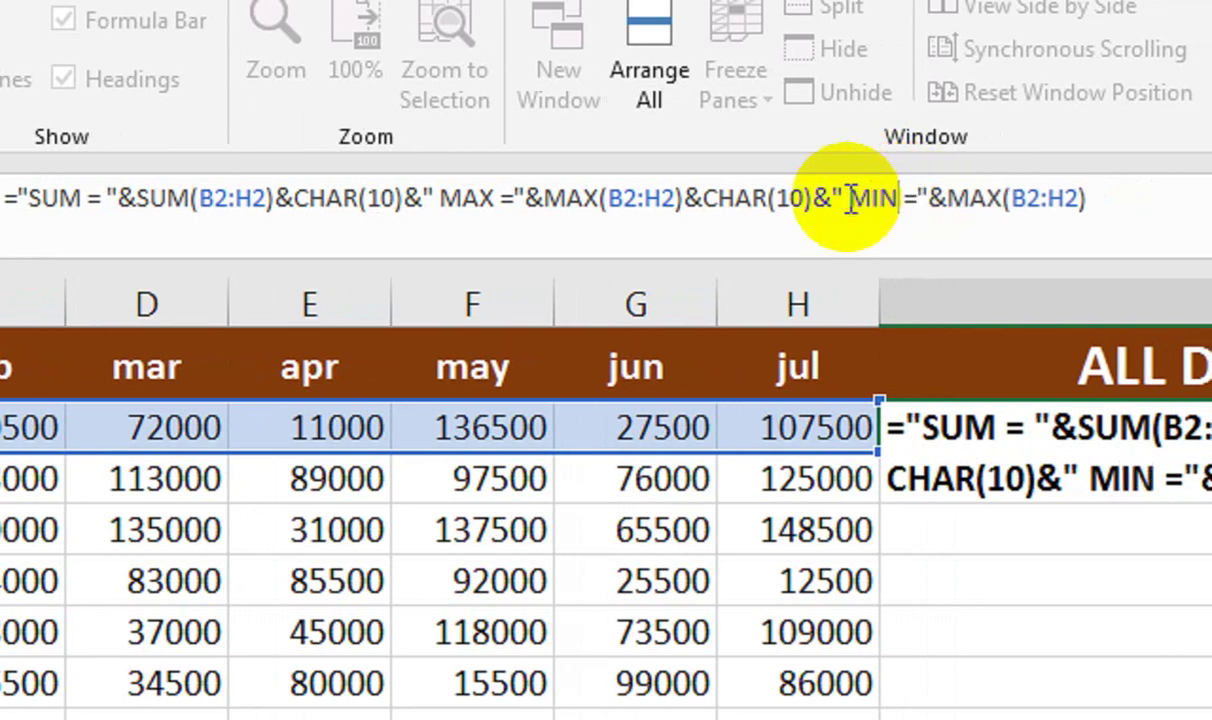
pyautogui.moveTo(913, 190); pyautogui.dragTo(862, 203)
pyautogui.write('MIN')
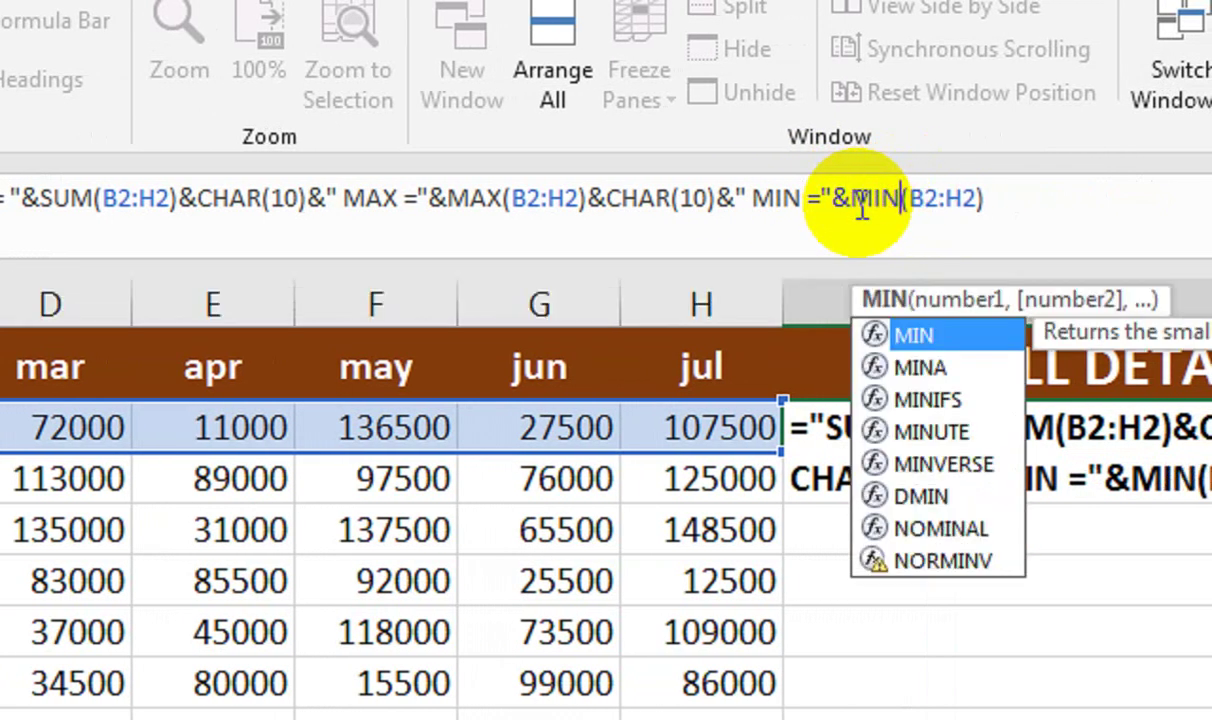
pyautogui.click(1005, 210)
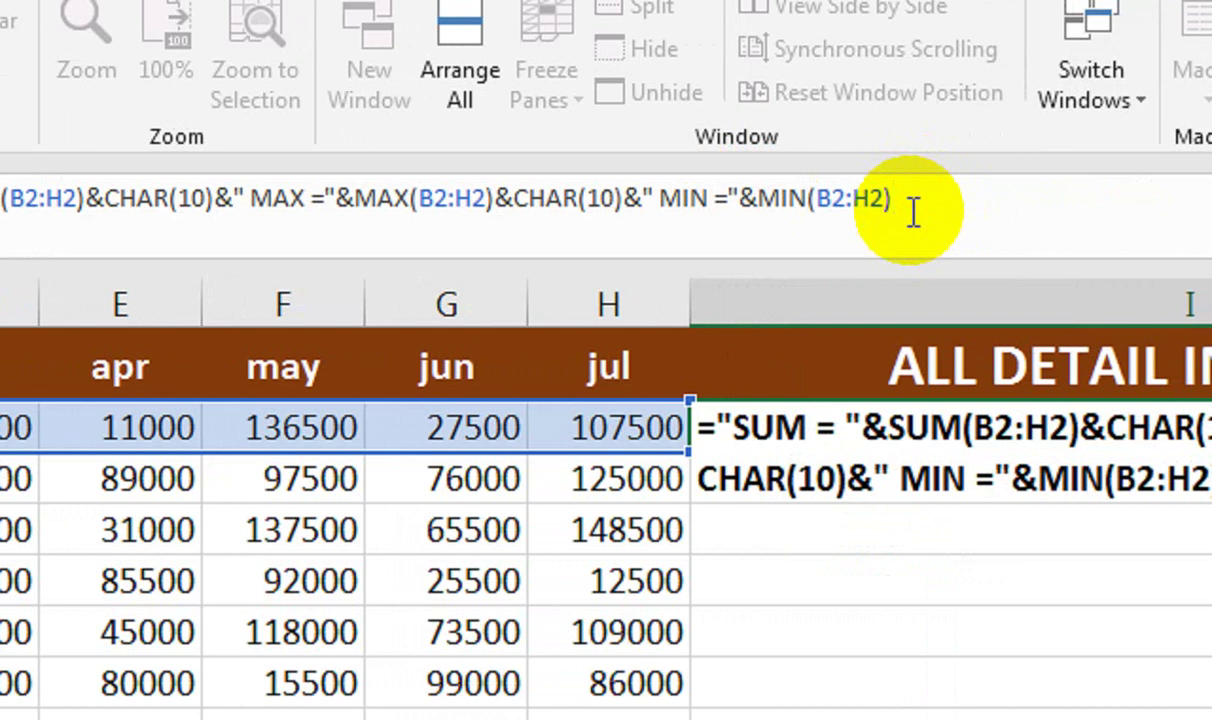
pyautogui.press('Return')
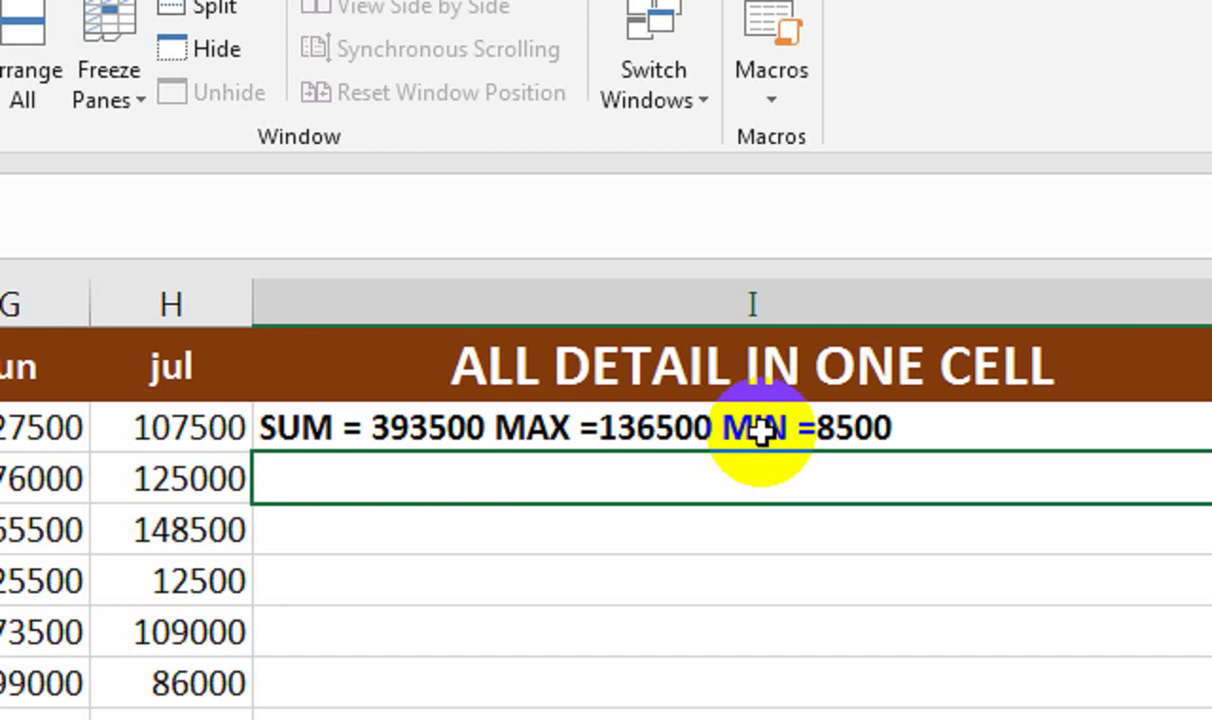
# Append another copy of the MAX segment to the I2 formula and change its label and function to COUNT
pyautogui.click(330, 428)
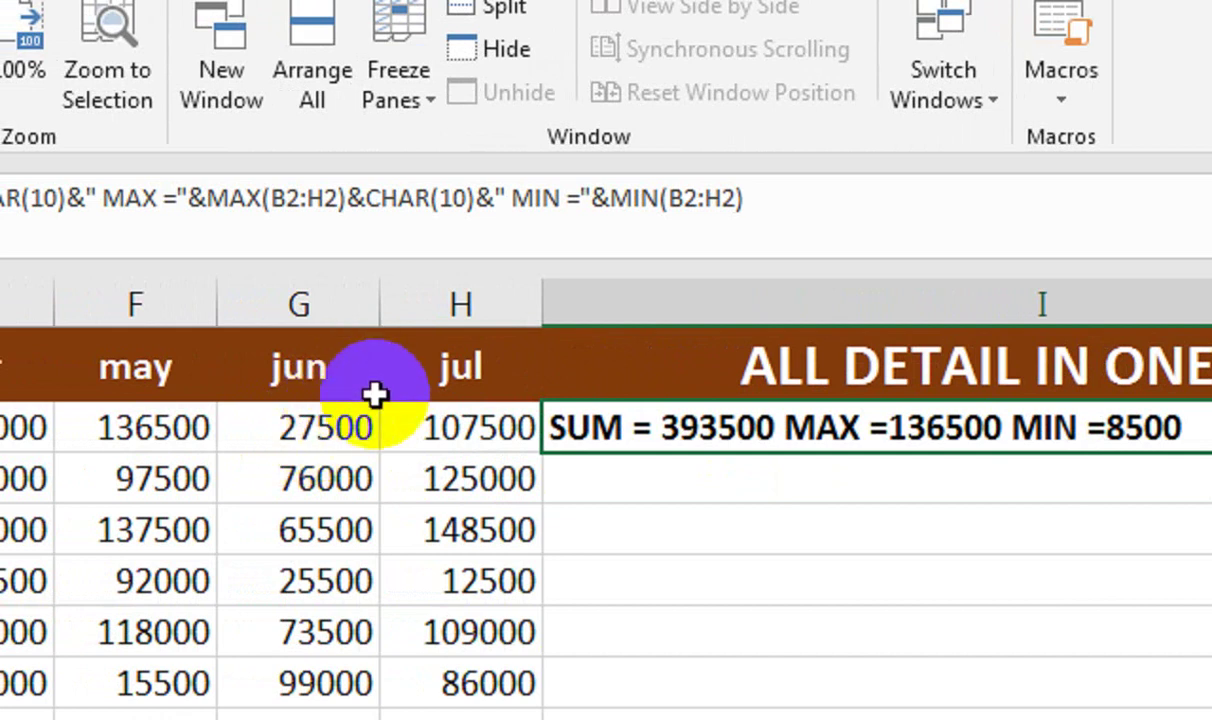
pyautogui.click(830, 212)
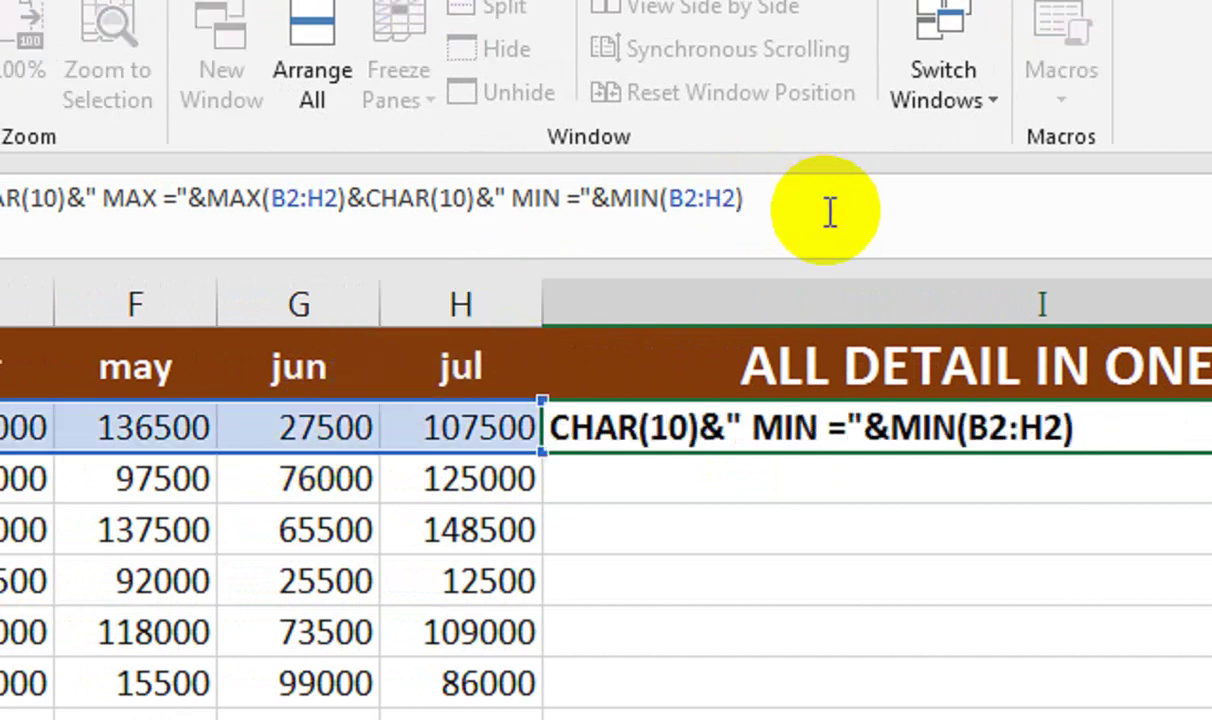
pyautogui.hotkey('ctrl', 'v')
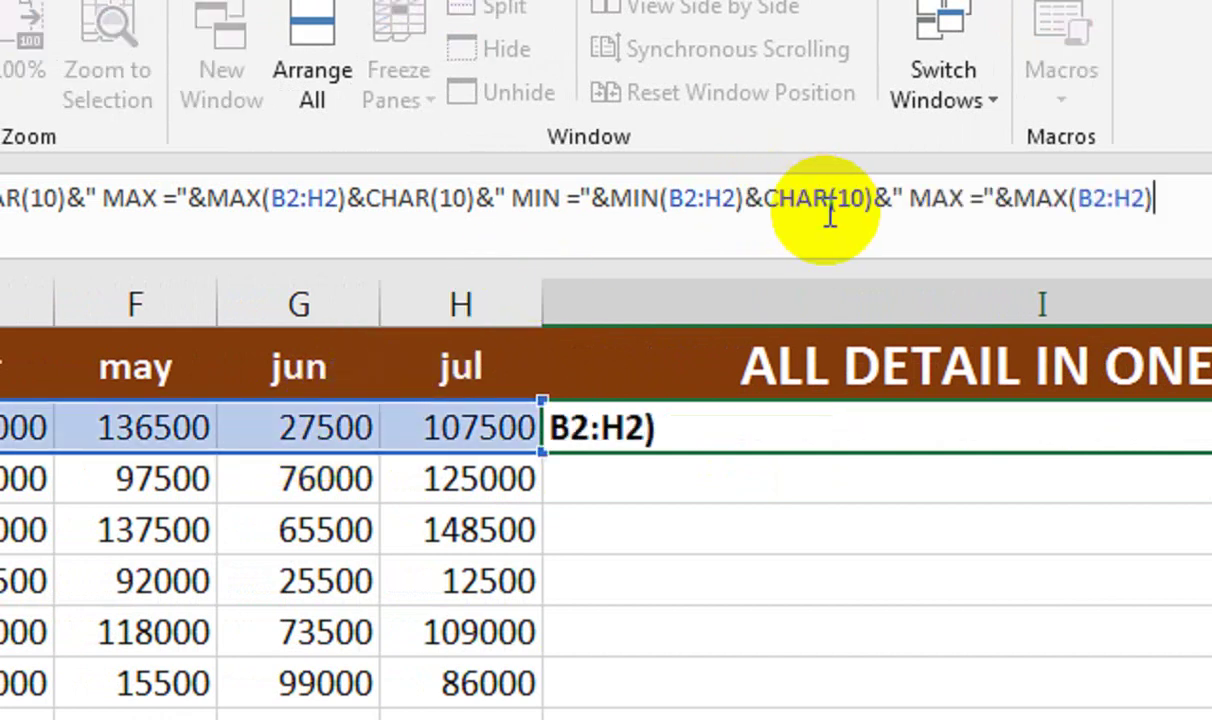
pyautogui.moveTo(965, 205); pyautogui.dragTo(852, 222)
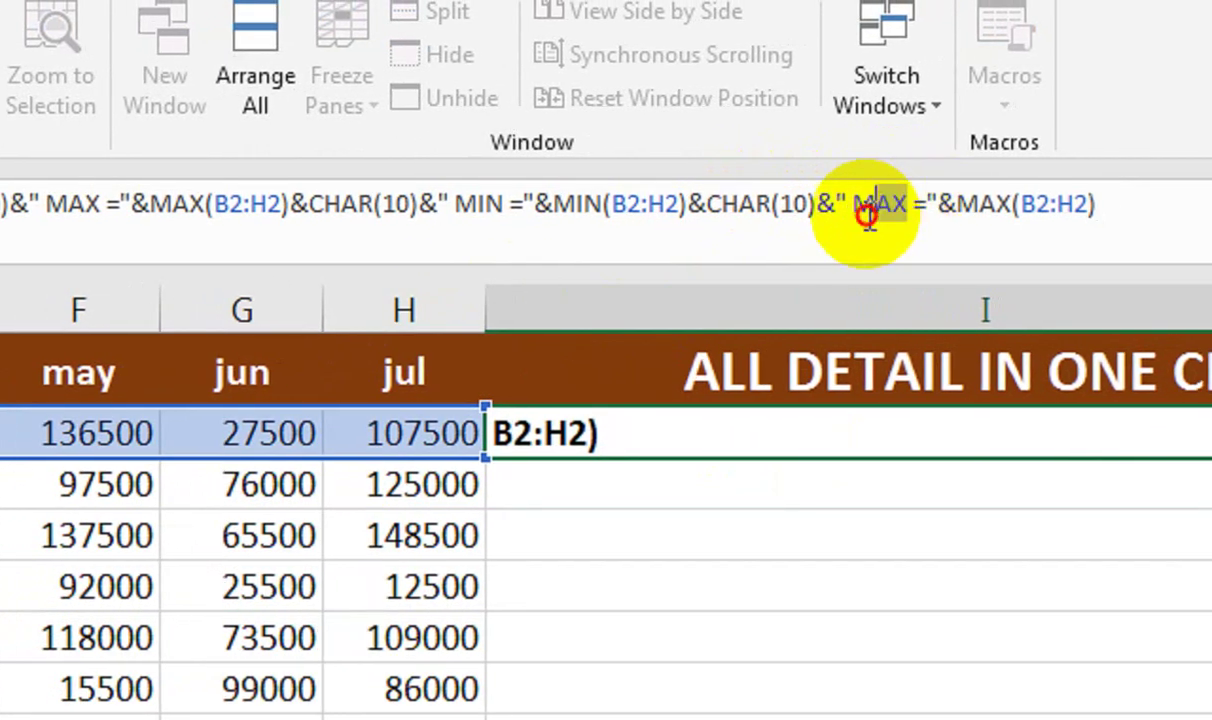
pyautogui.write('COUNT')
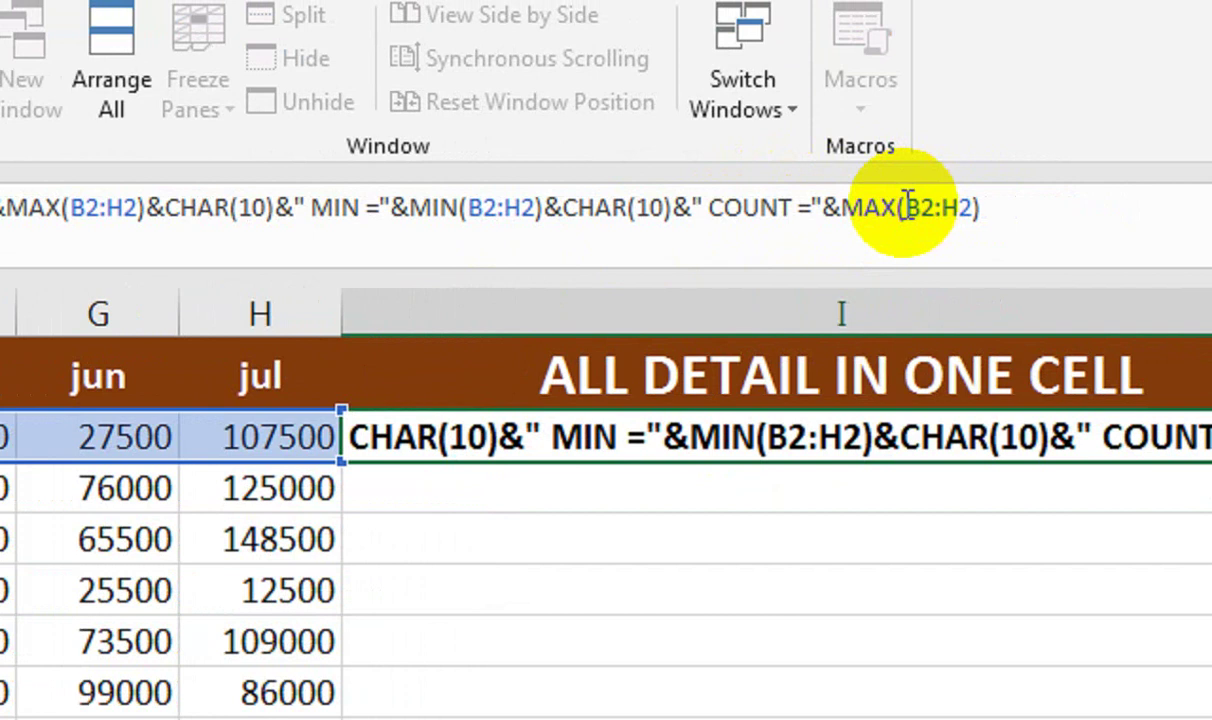
pyautogui.moveTo(899, 208); pyautogui.dragTo(841, 230)
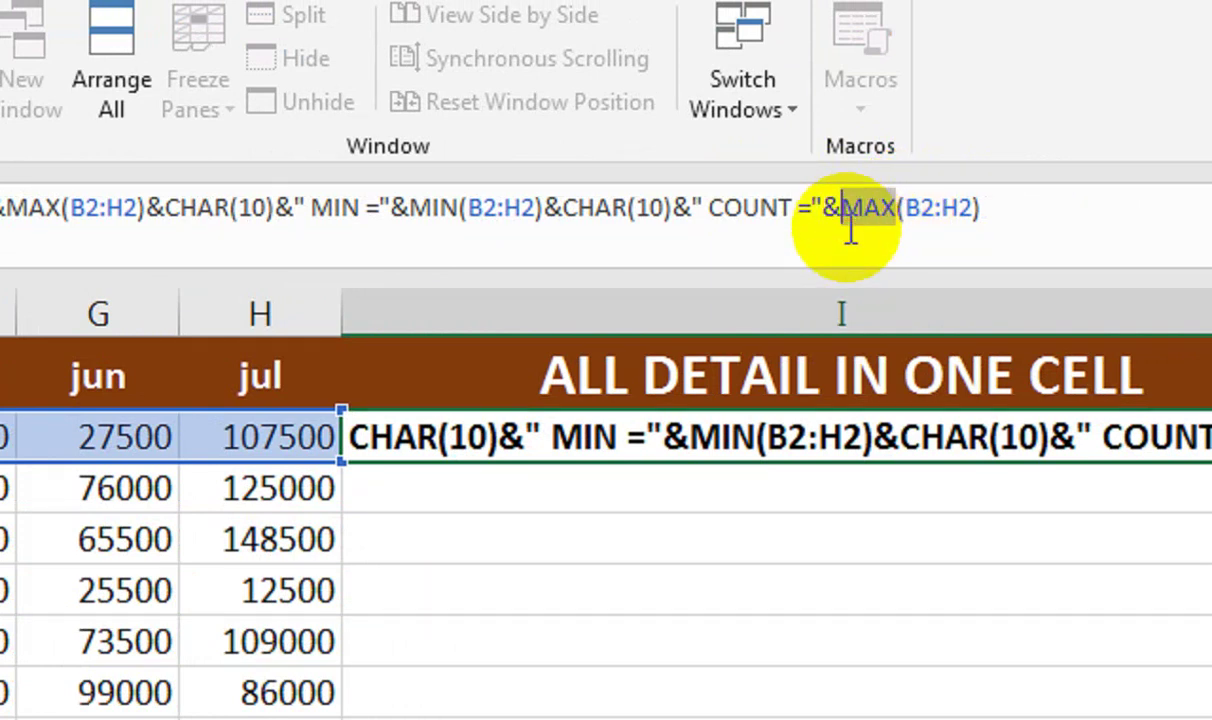
pyautogui.write('COUNT')
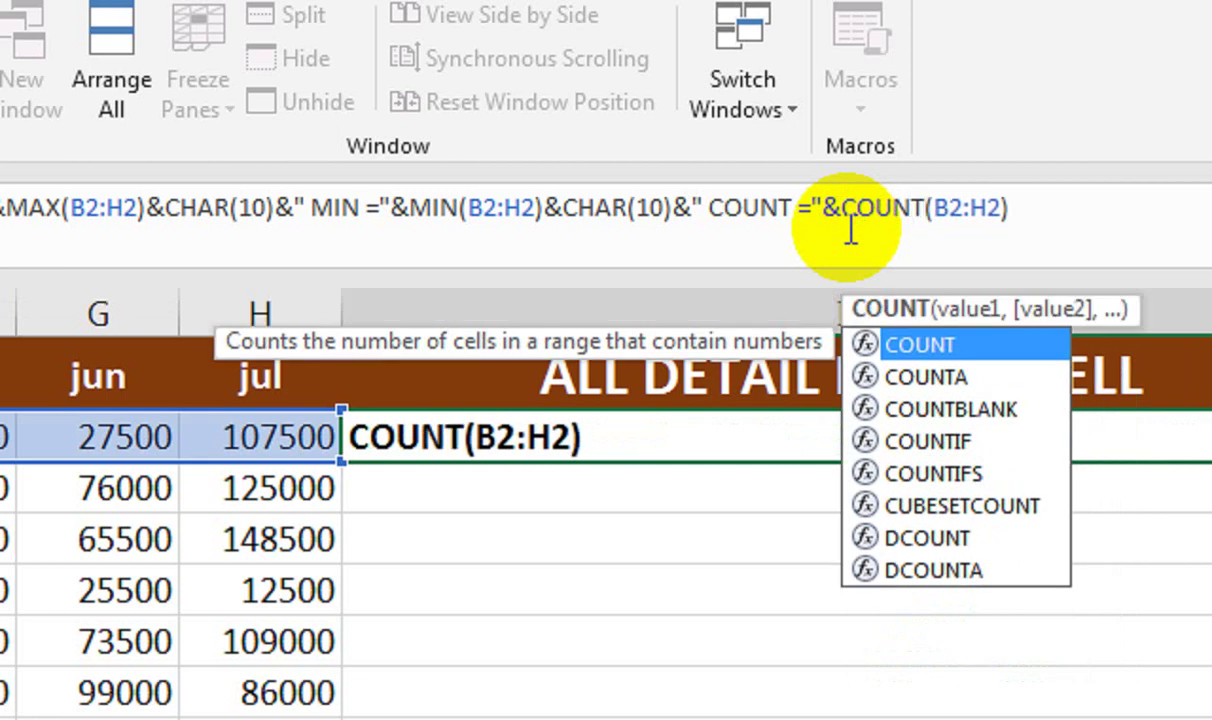
pyautogui.press('Return')
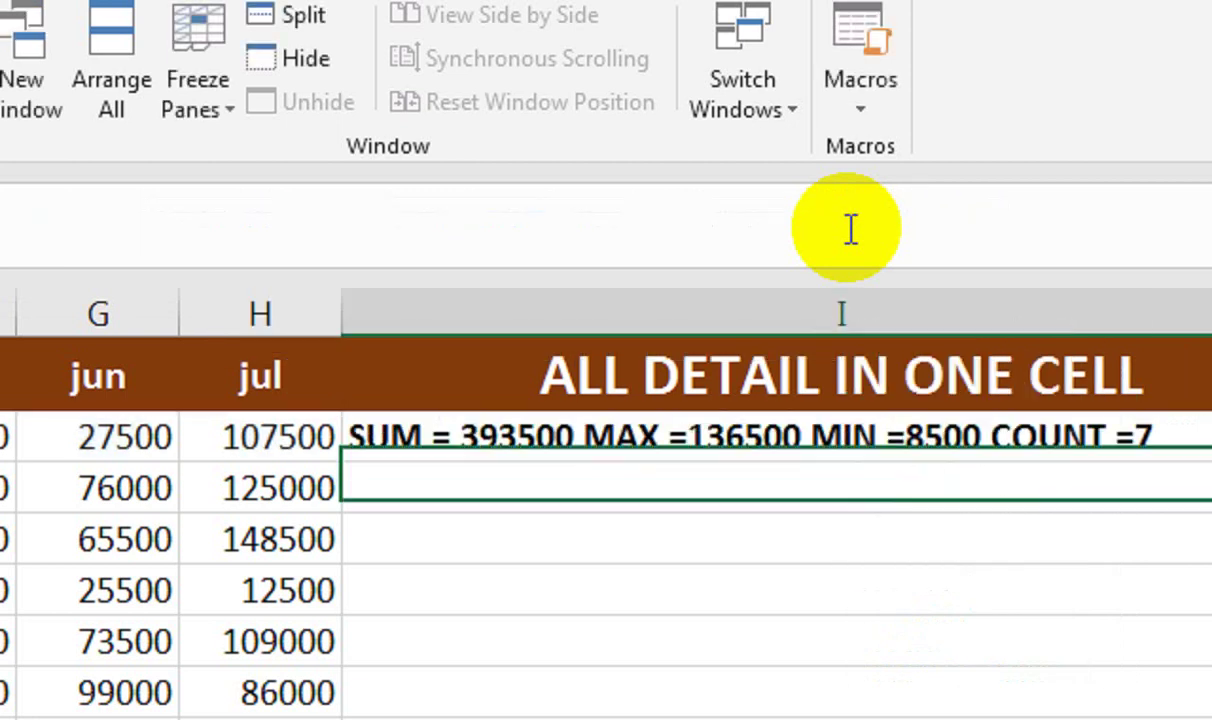
pyautogui.click(690, 453)
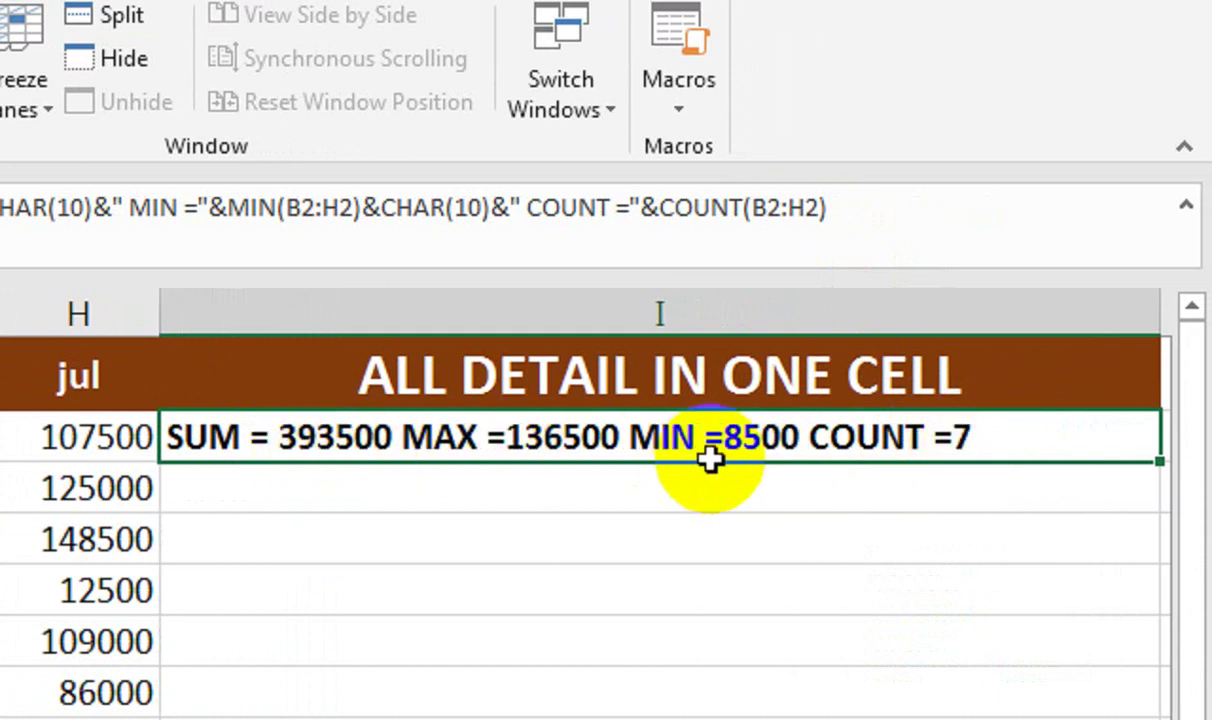
# Append another copy of the MAX segment to the I2 formula and change its label to AVE
pyautogui.click(870, 215)
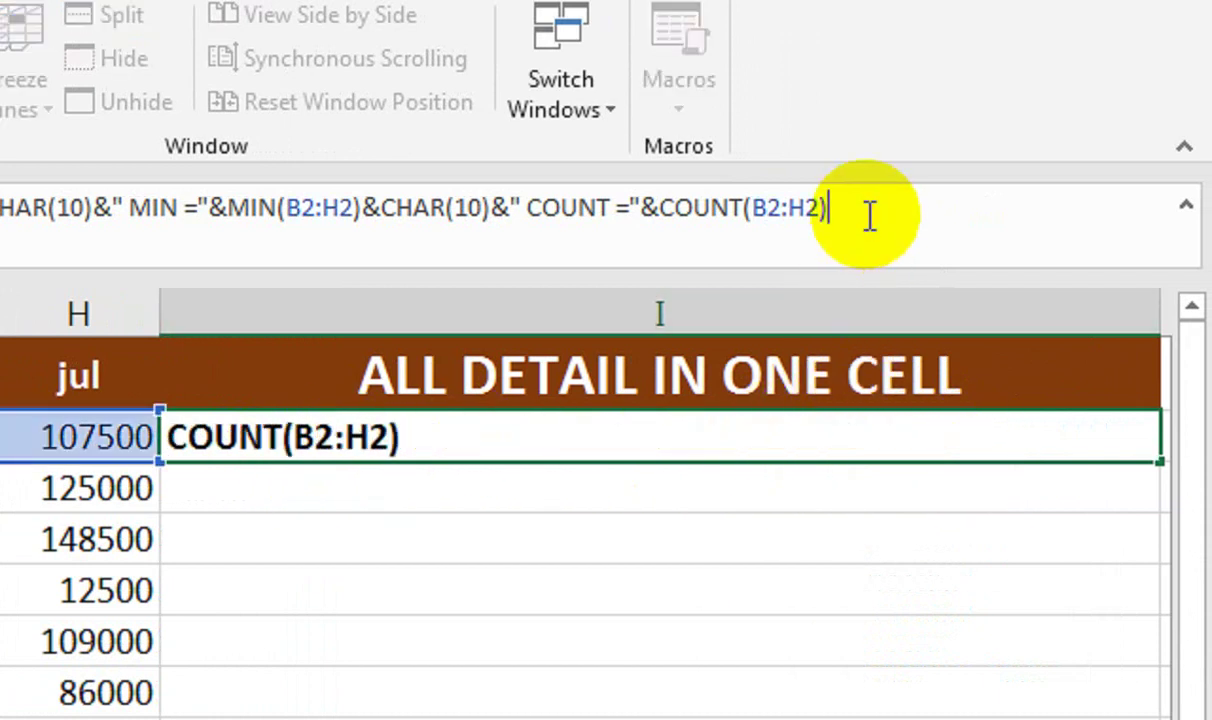
pyautogui.write('&CHAR(10)&" MAX ="&MAX(B2:H2)')
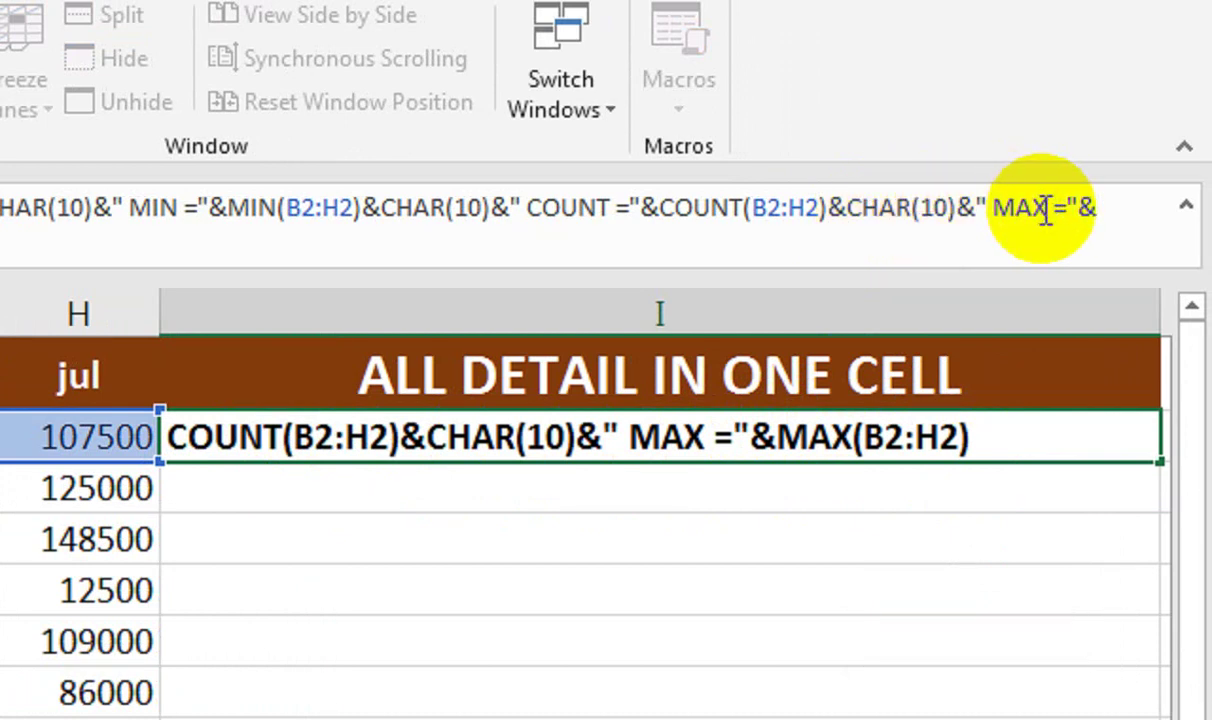
pyautogui.moveTo(1046, 205); pyautogui.dragTo(1000, 212)
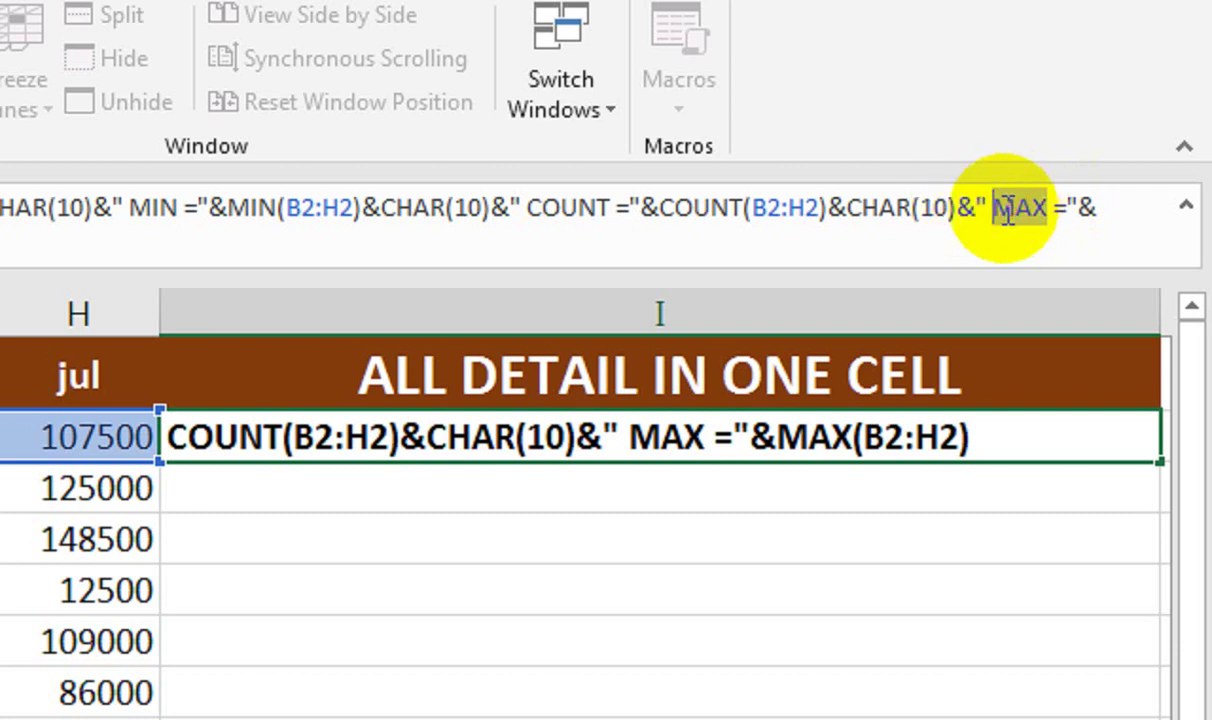
pyautogui.write('AVE')
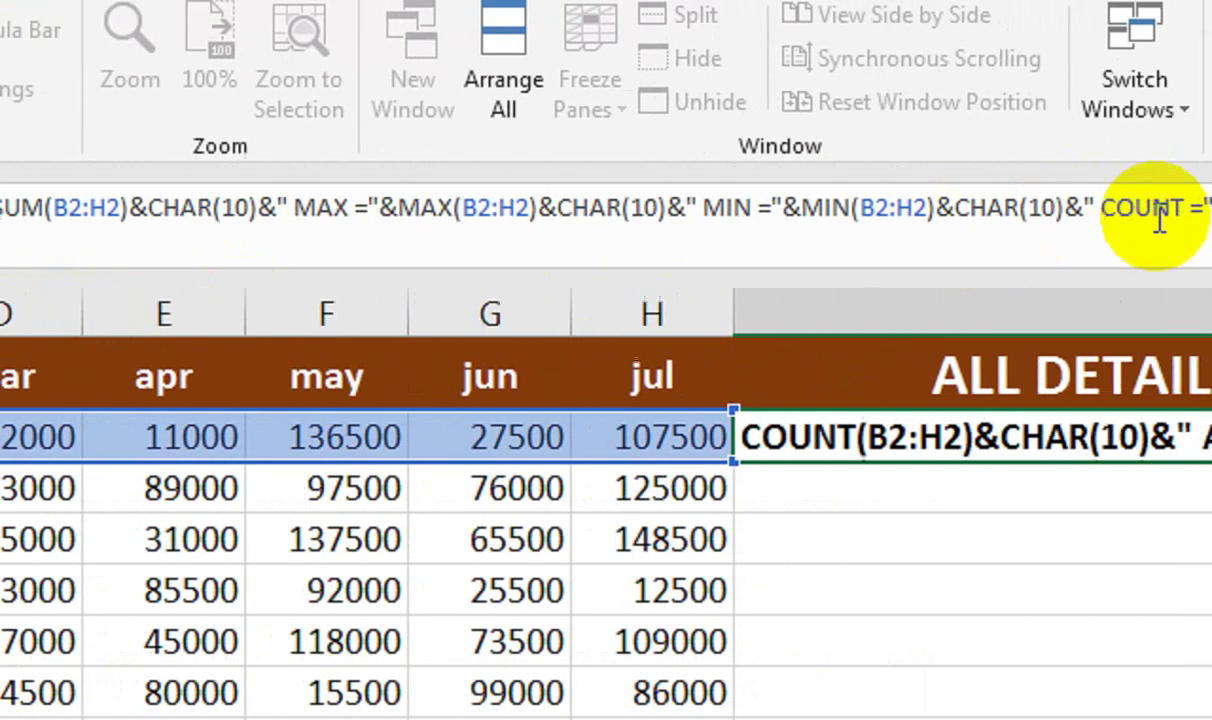
# Change the new AVE segment's function from MAX to AVERAGE in I2 and auto-fit the width of column I
pyautogui.moveTo(1144, 202); pyautogui.dragTo(1114, 204)
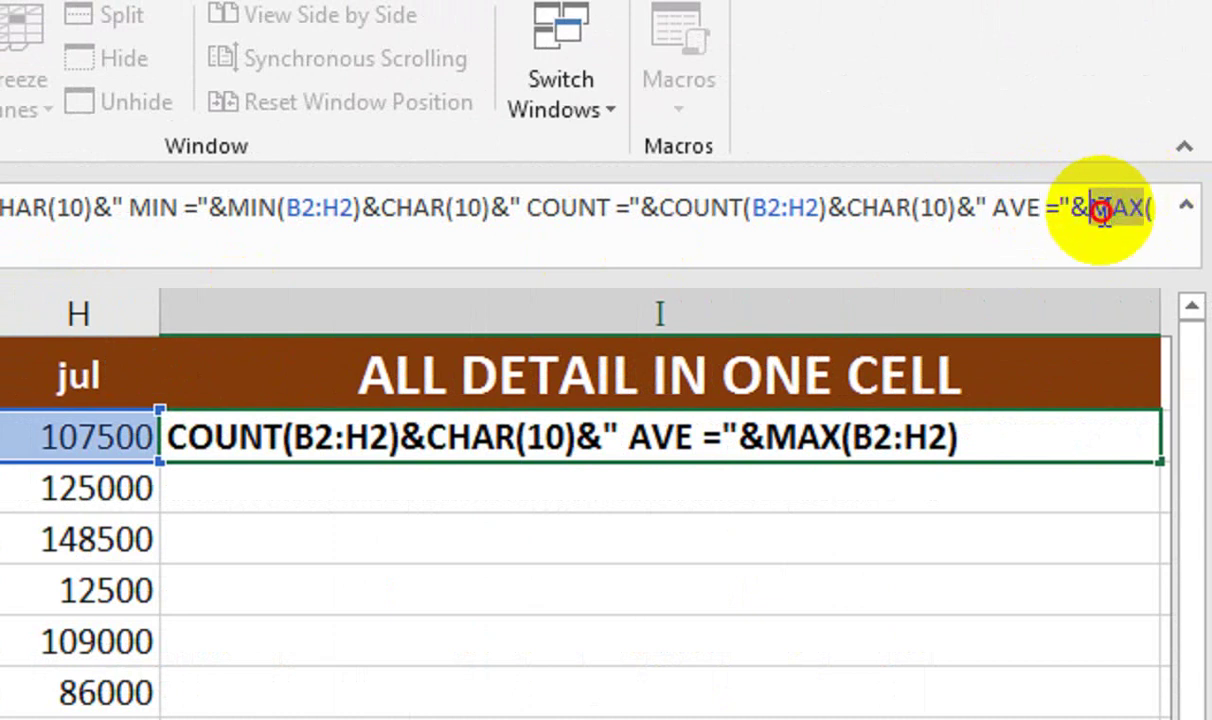
pyautogui.write('AVE')
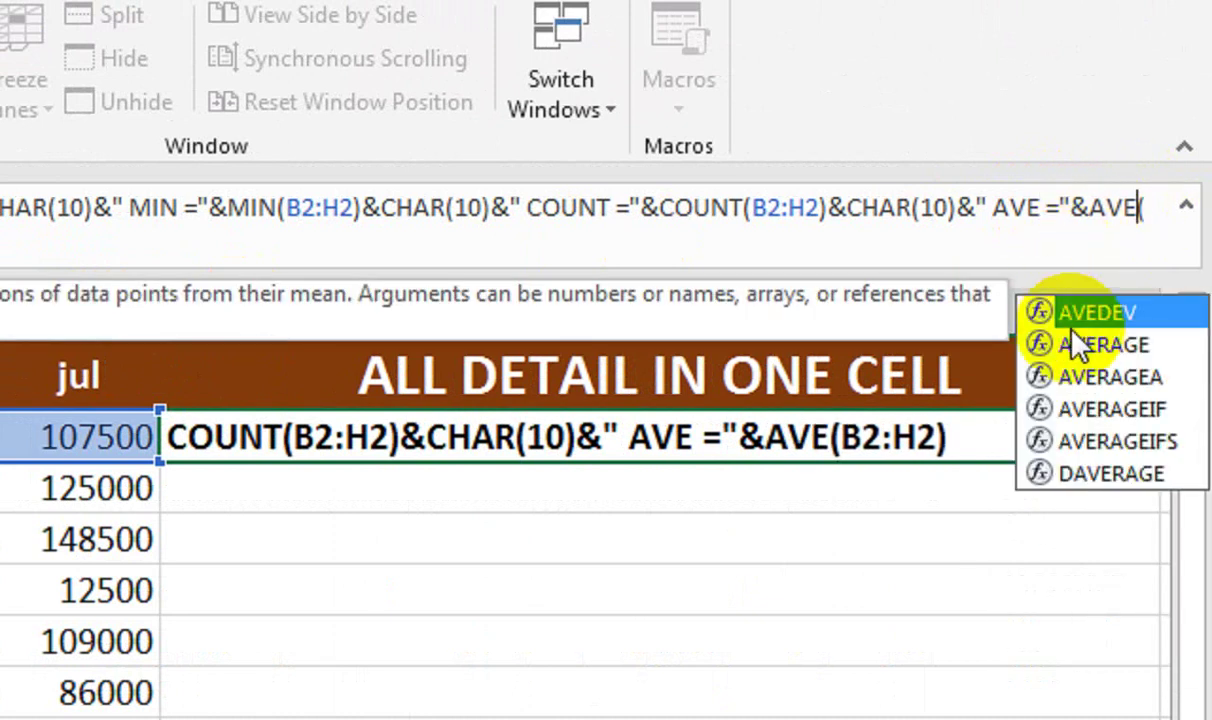
pyautogui.click(1111, 358)
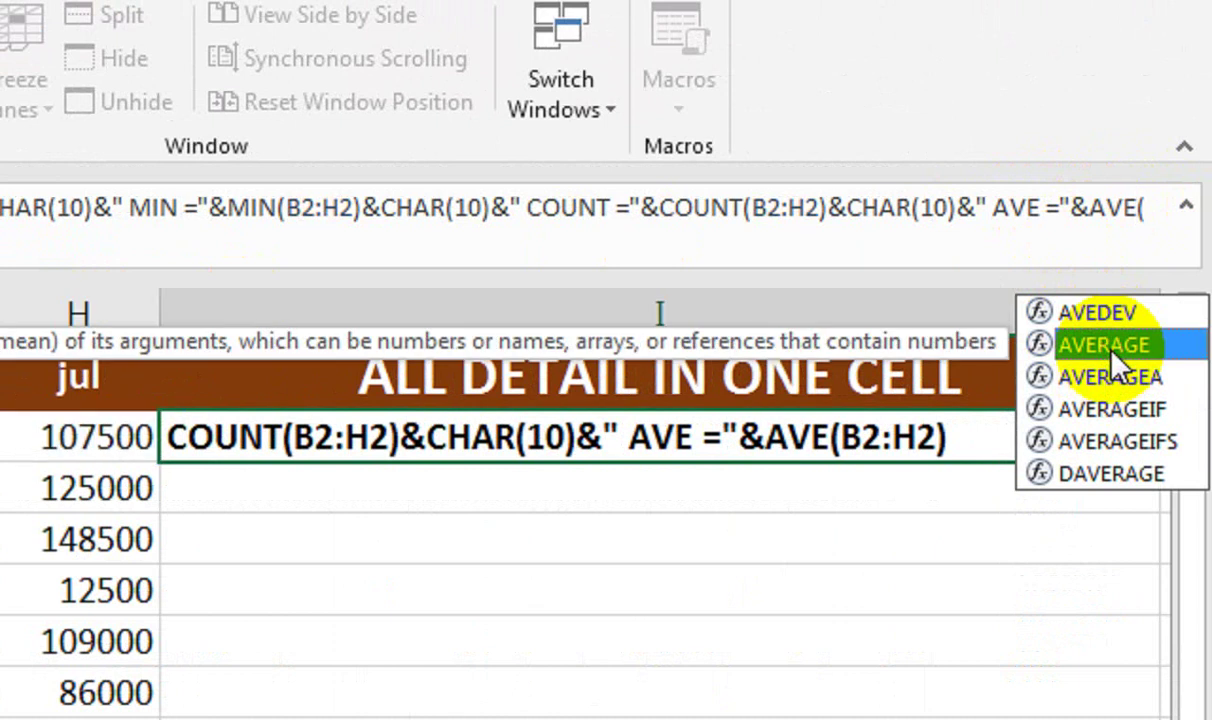
pyautogui.doubleClick(1111, 358)
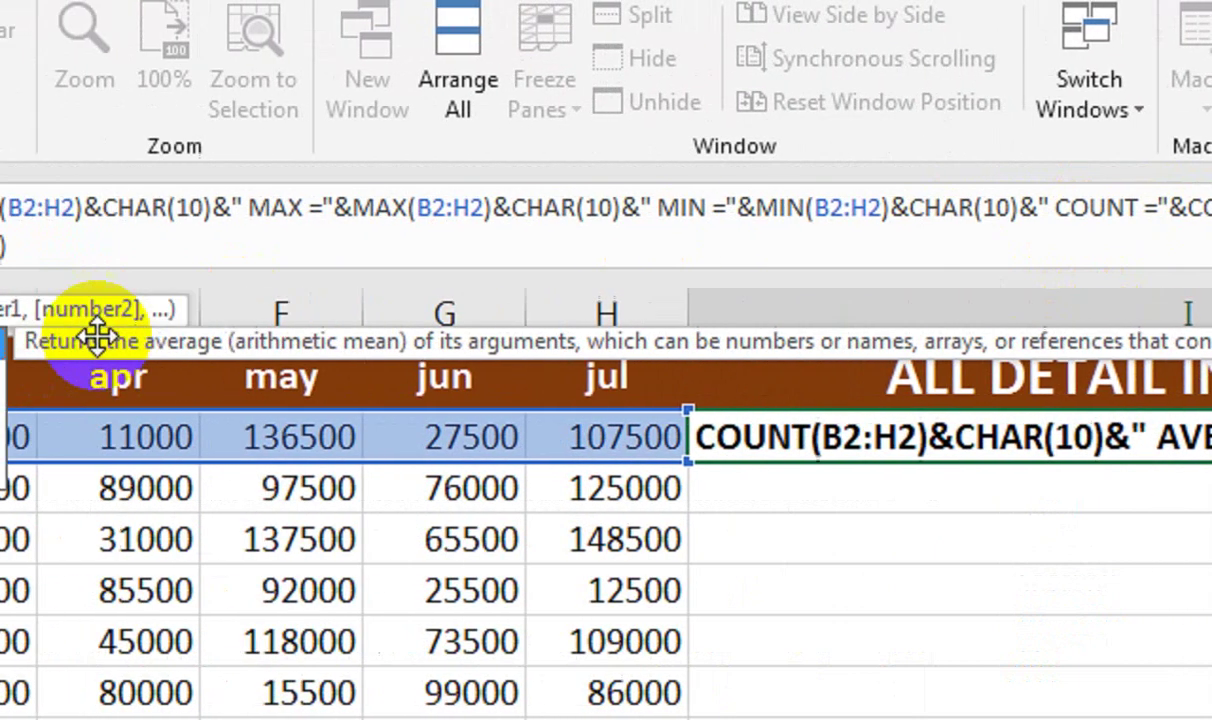
pyautogui.press('Return')
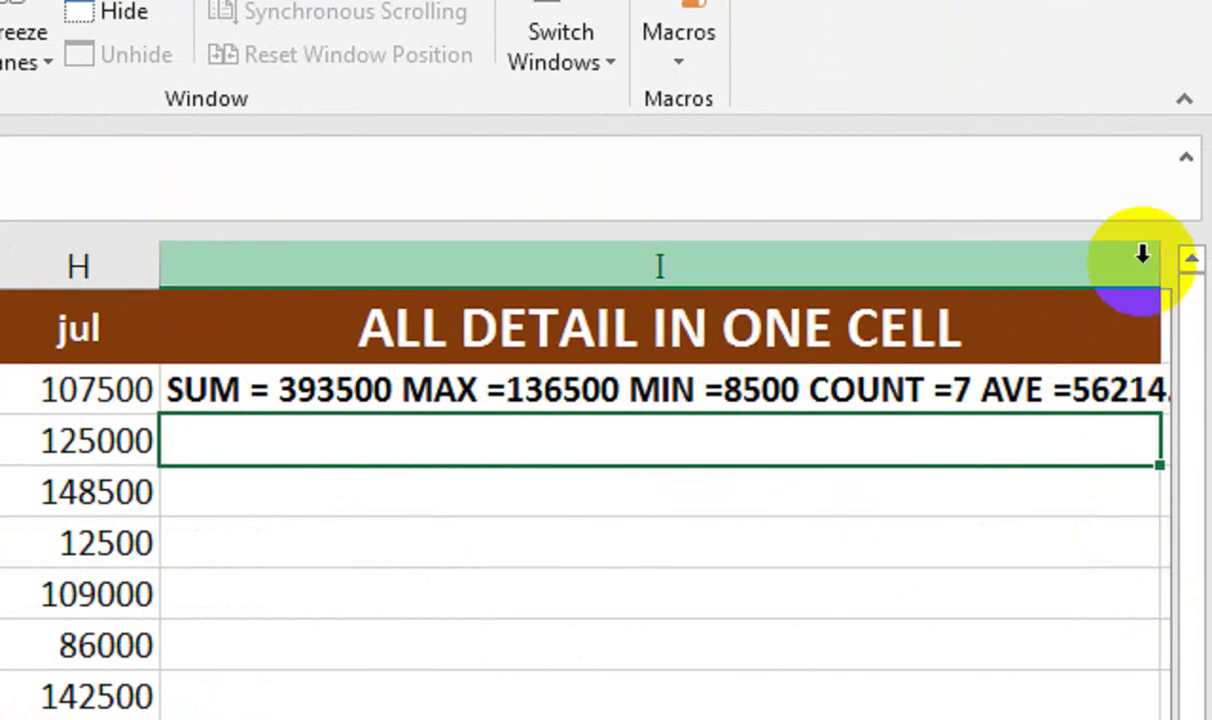
pyautogui.doubleClick(1165, 262)
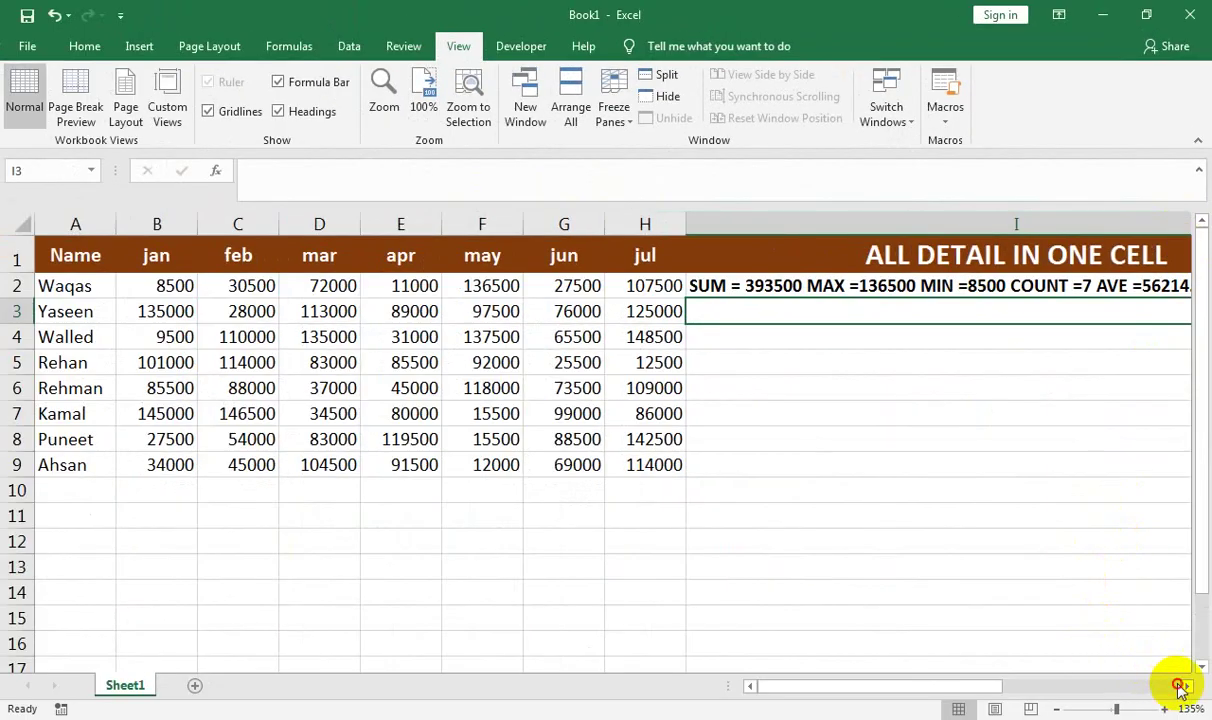
pyautogui.click(1183, 686)
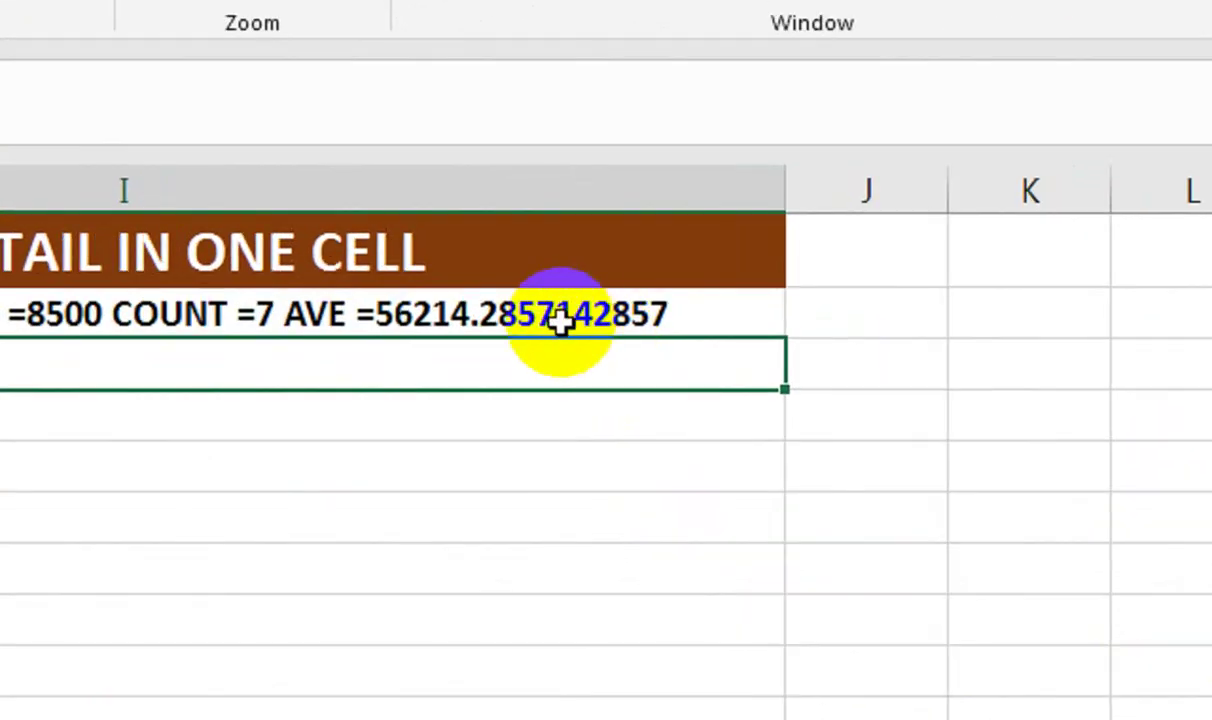
# Wrap the AVERAGE(B2:H2) part of the I2 formula in ROUND with 2 decimal digits
pyautogui.click(560, 320)
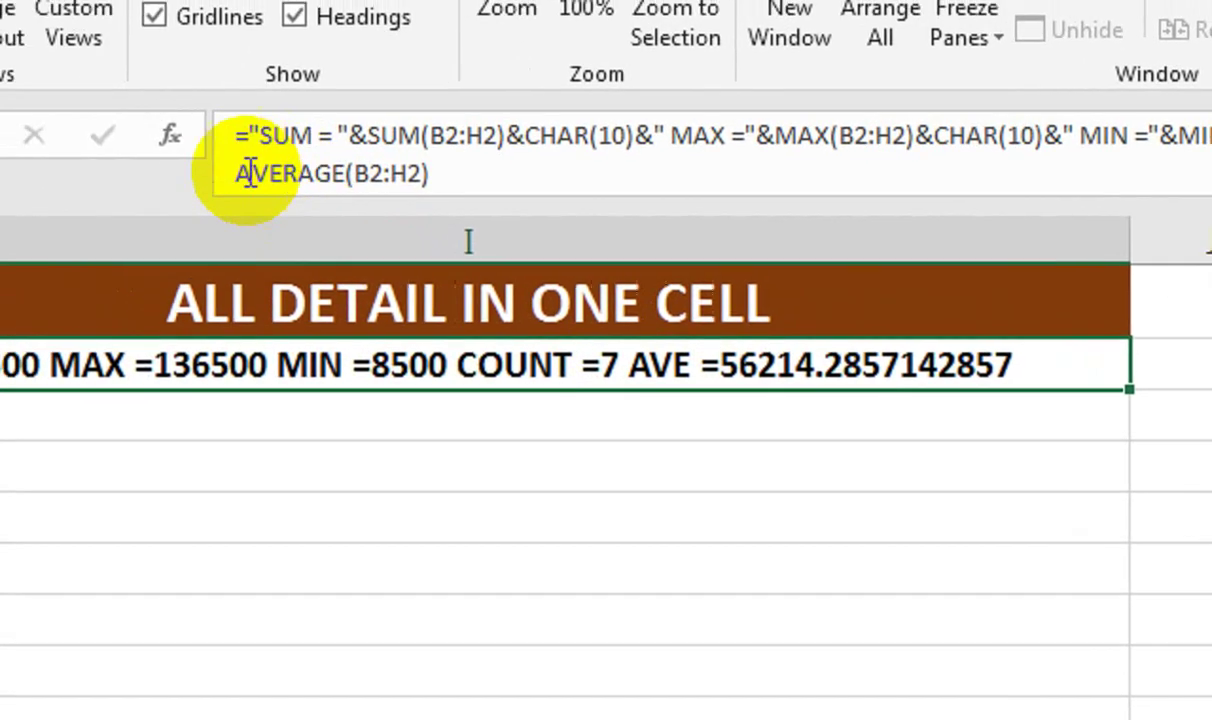
pyautogui.click(125, 124)
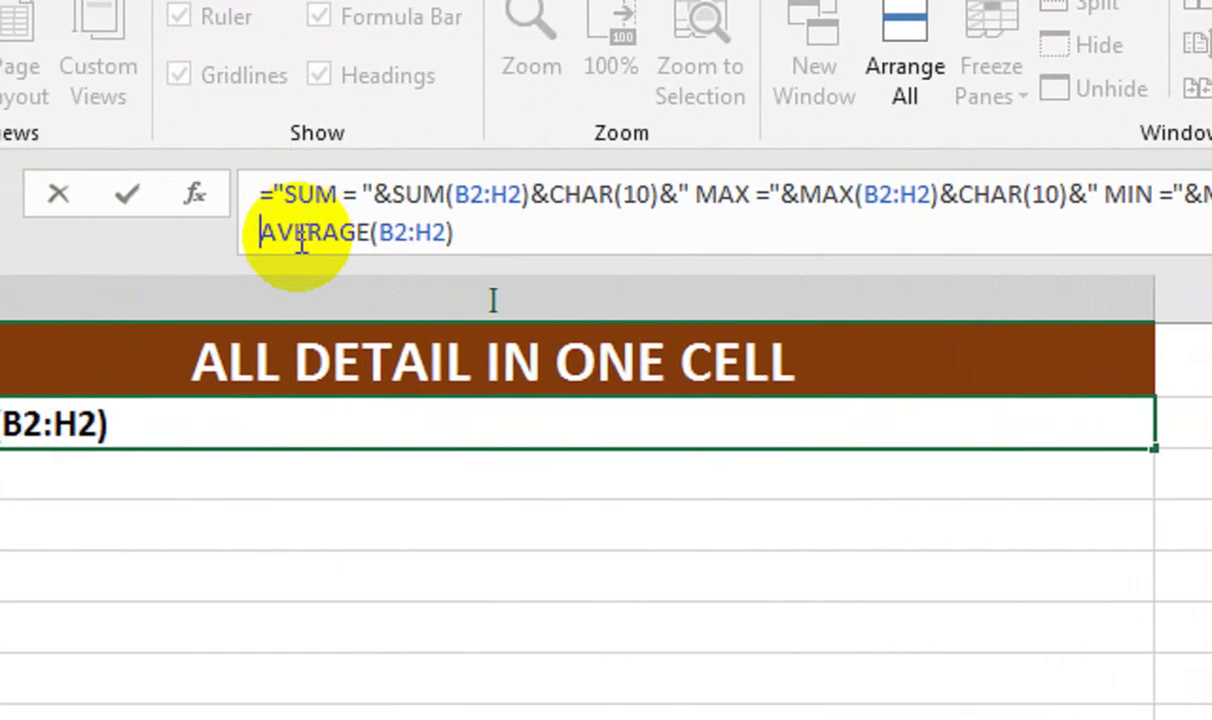
pyautogui.write('ROUND(')
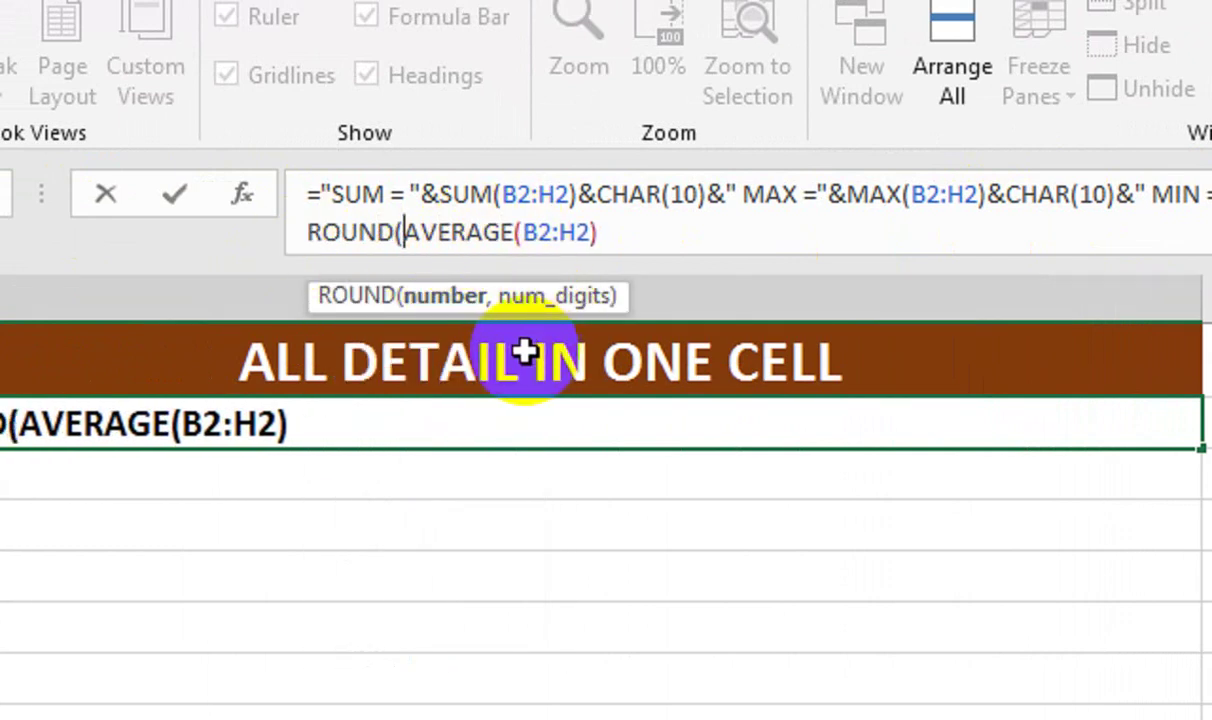
pyautogui.click(663, 222)
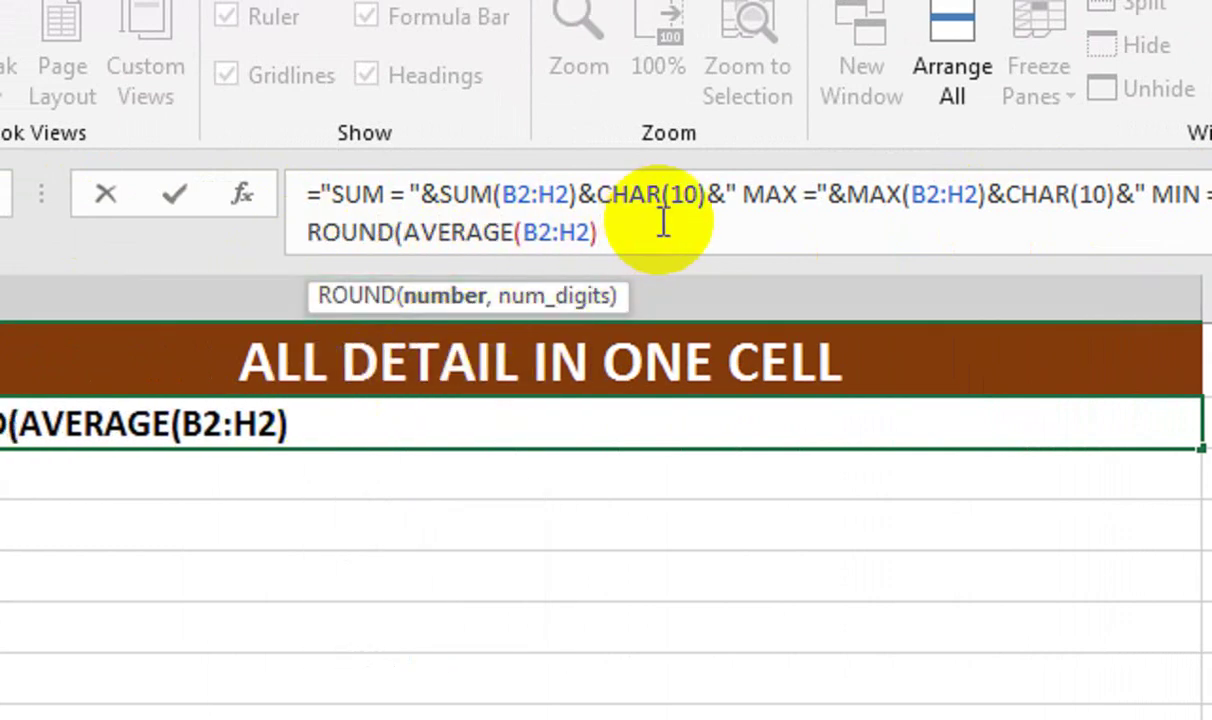
pyautogui.write(',2)')
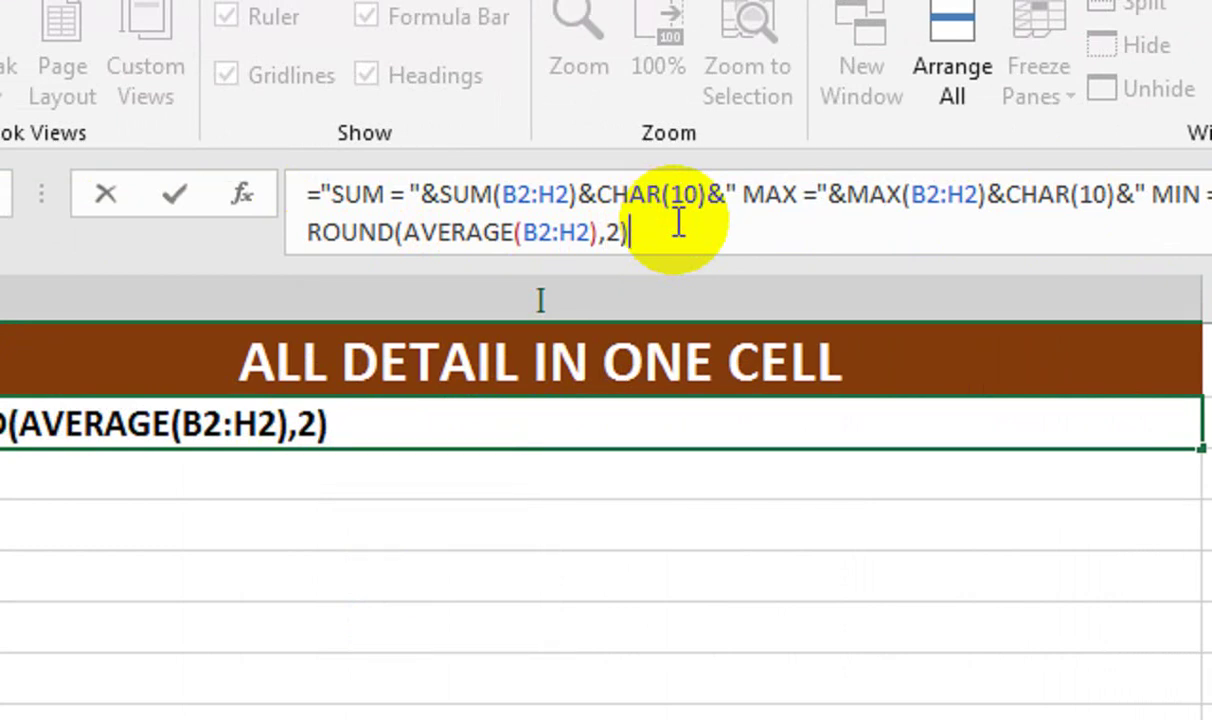
pyautogui.press('Return')
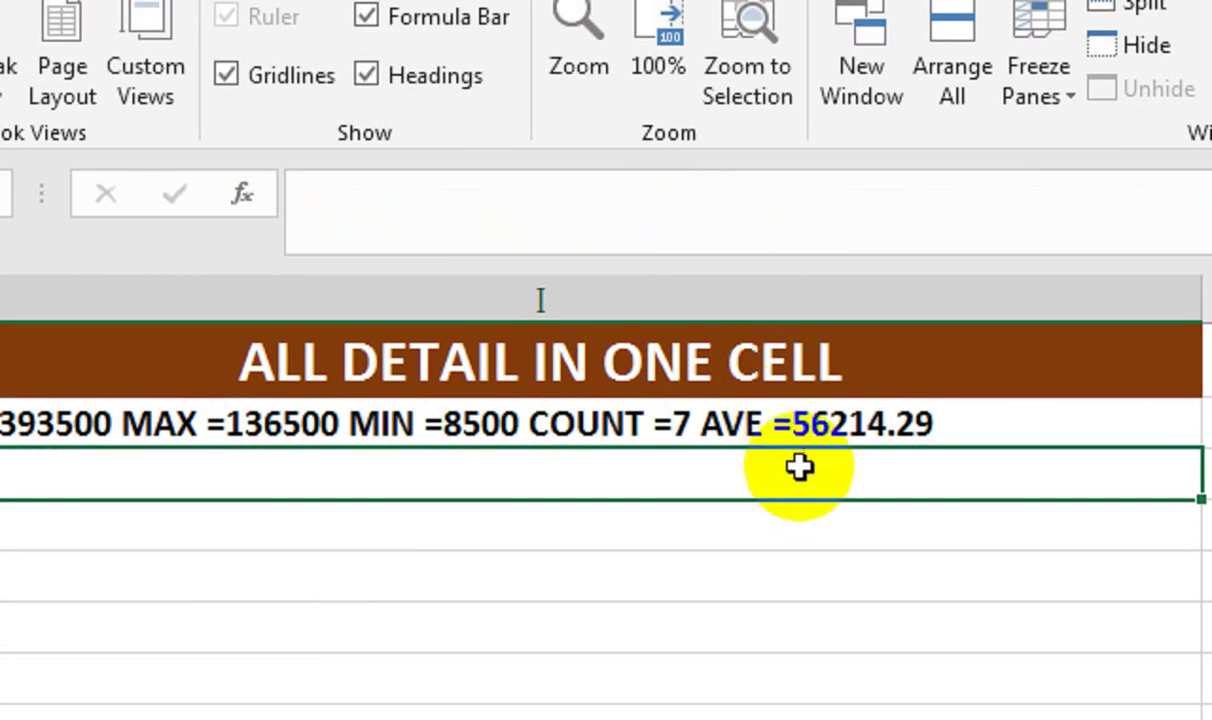
# Fill the combined formula from I2 down to I9 for the remaining people
pyautogui.click(858, 425)
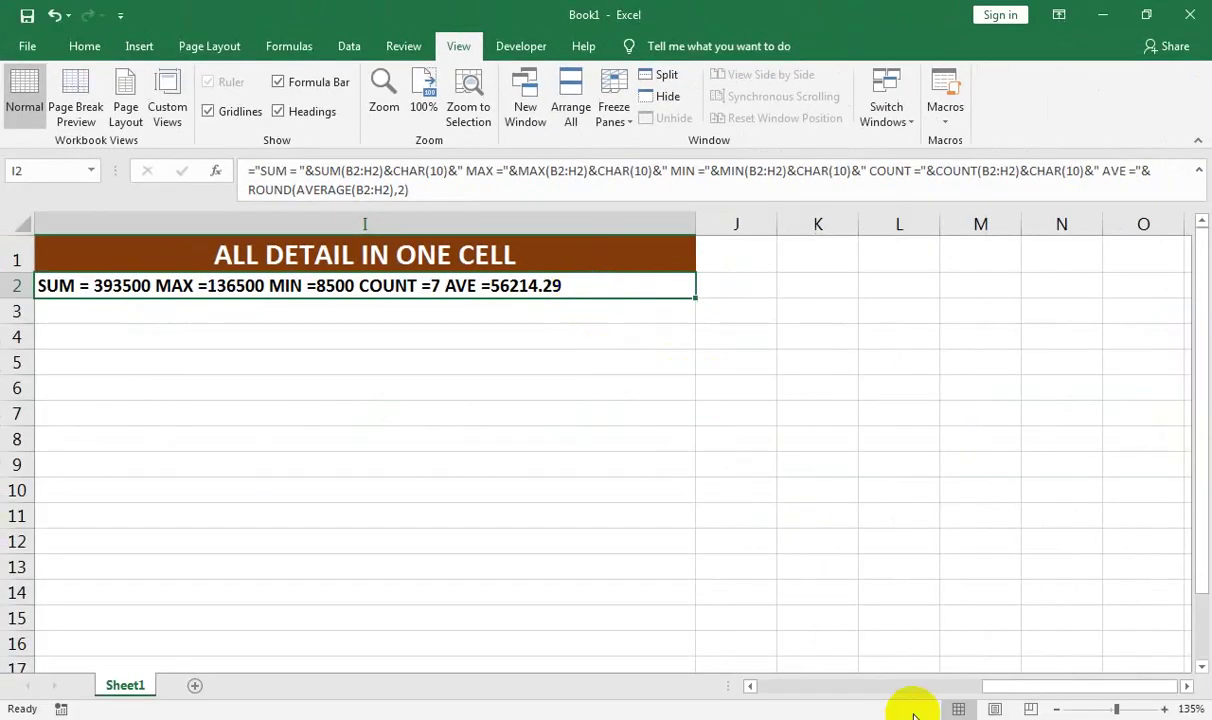
pyautogui.moveTo(987, 686); pyautogui.dragTo(787, 682)
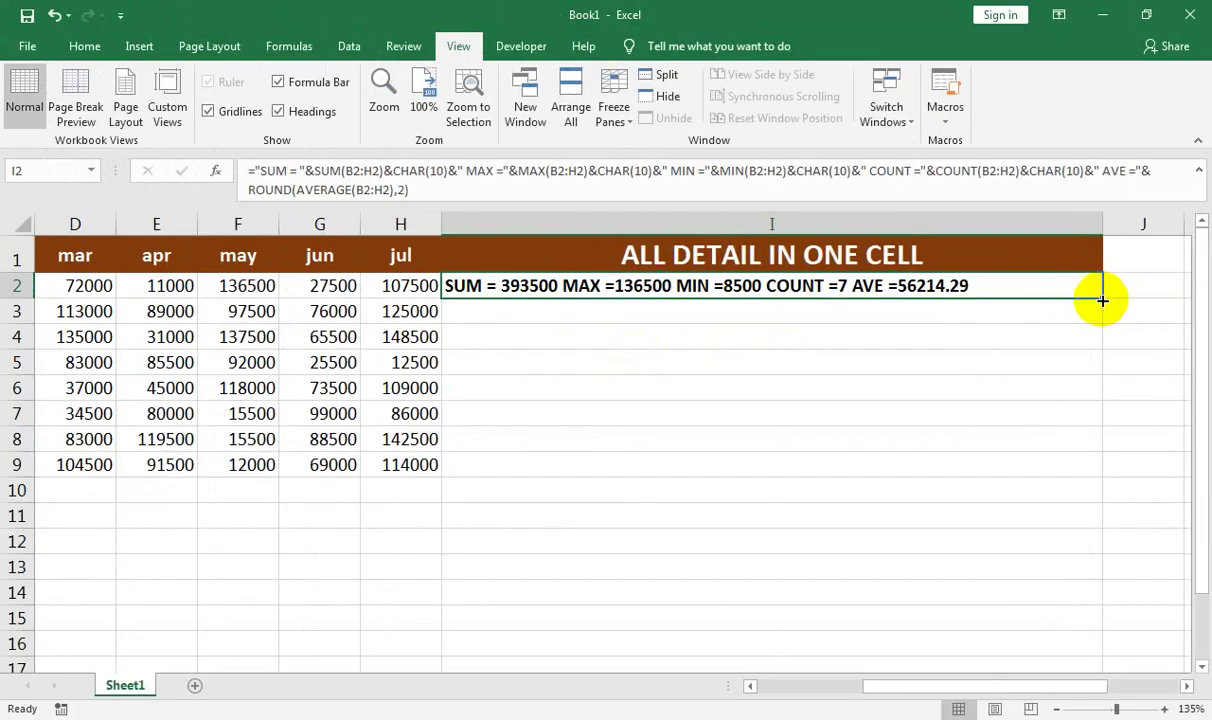
pyautogui.moveTo(1088, 294); pyautogui.dragTo(1050, 479)
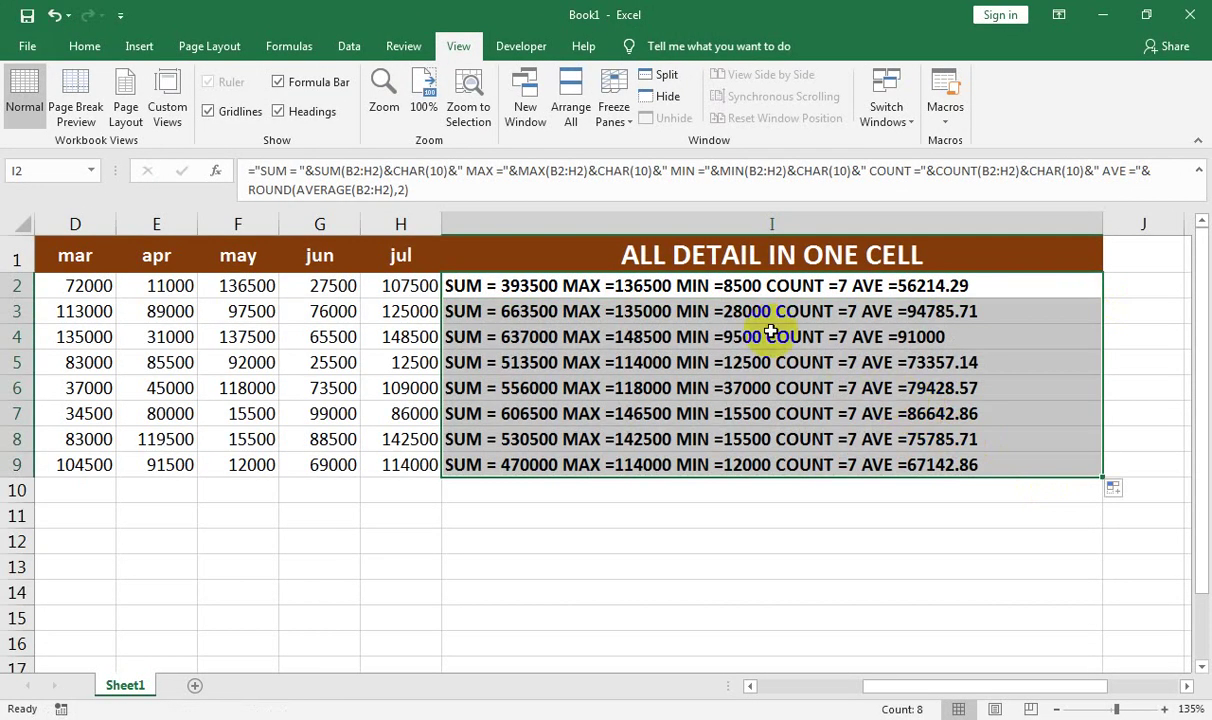